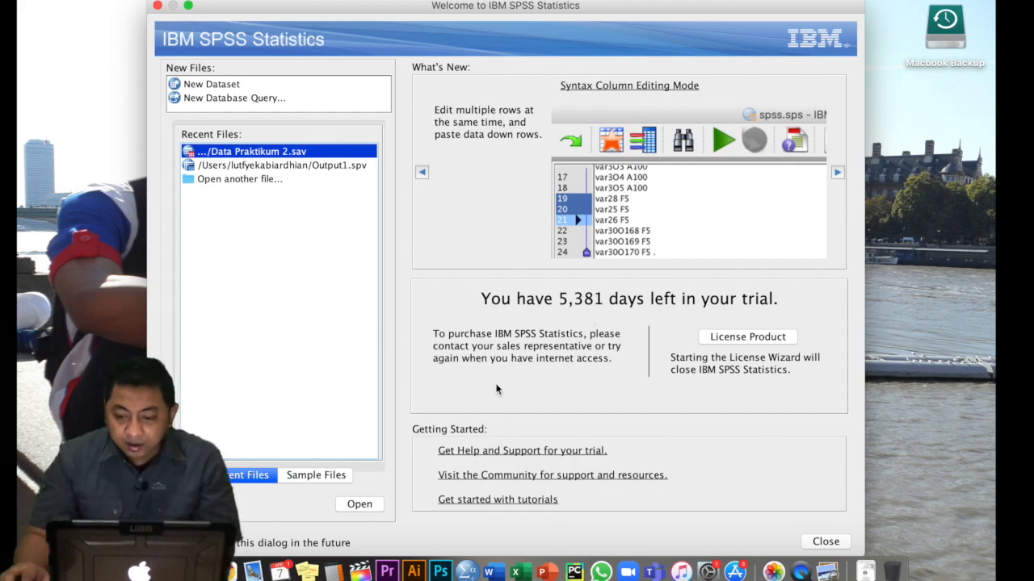
Step: Dismiss the welcome dialog and enlarge the empty Data Editor window to fill the screen
left_click(826, 539)
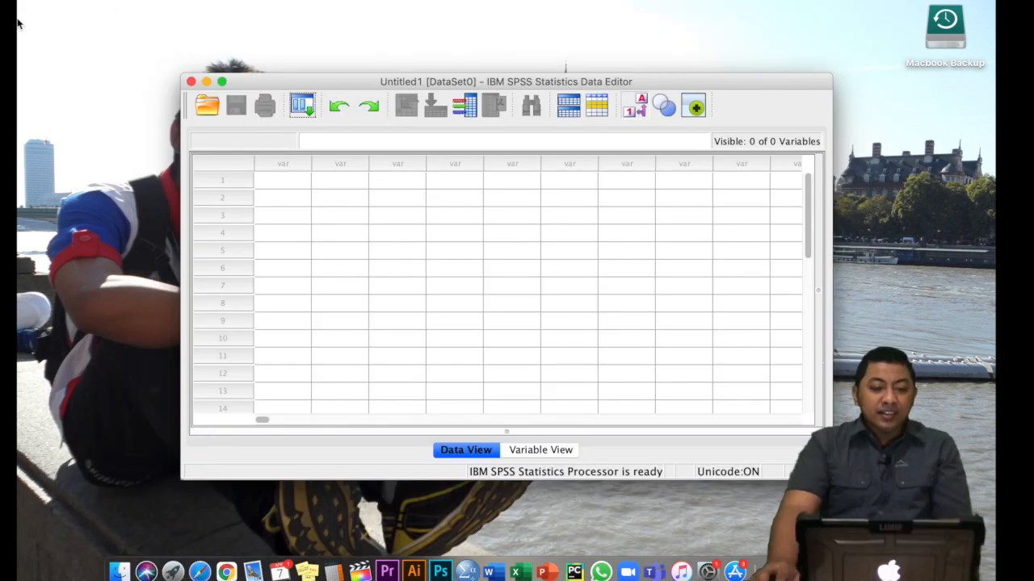
left_click(222, 82)
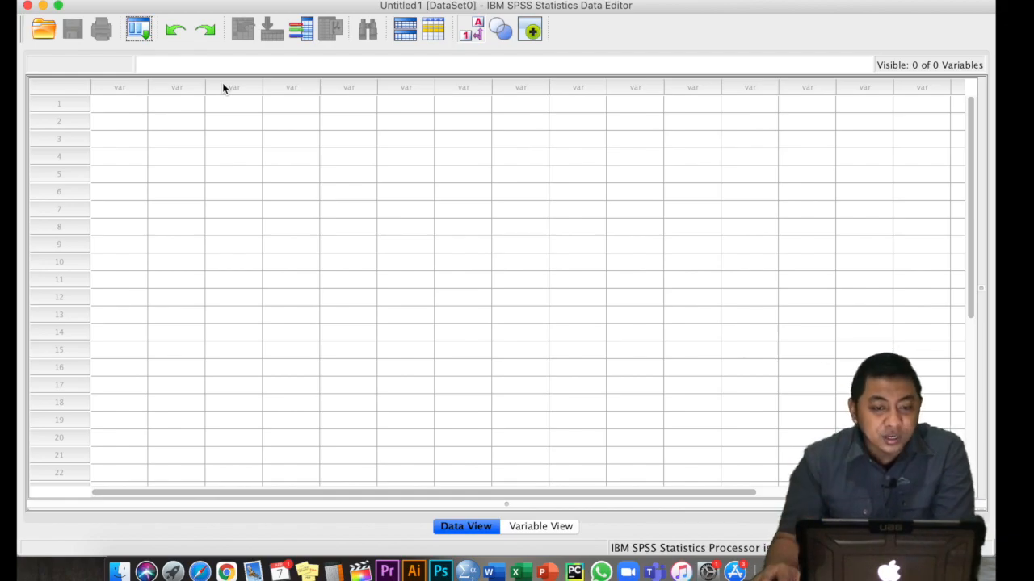
Step: Move the Data Editor window down, bring the Output Viewer window forward and enlarge it to fill the screen
double_click(160, 10)
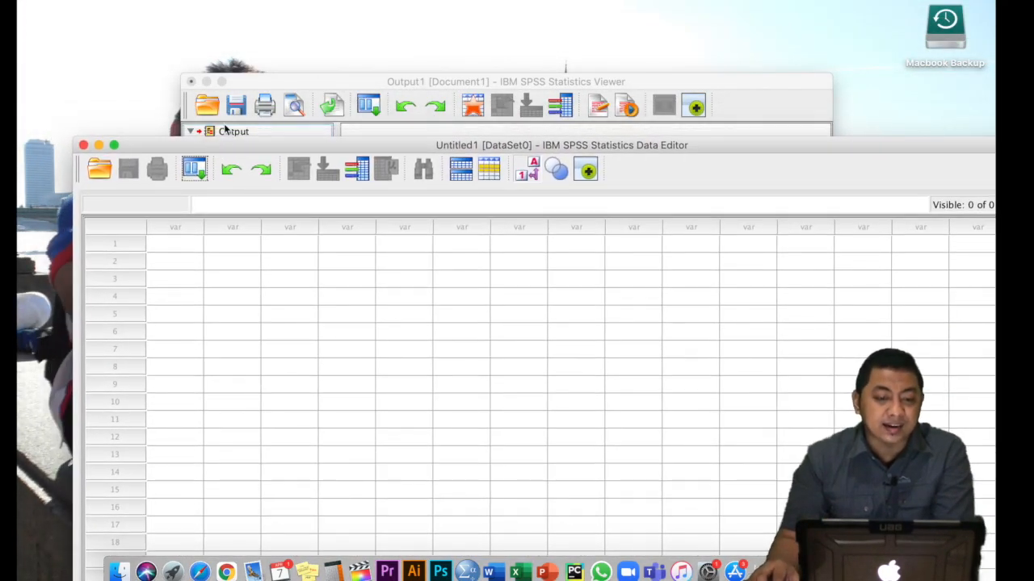
left_click(255, 78)
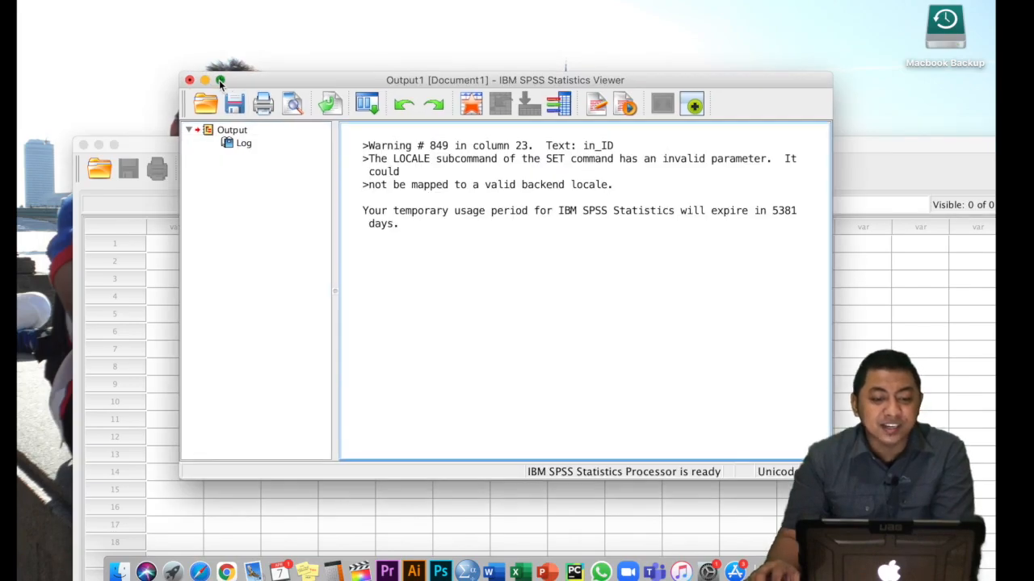
double_click(218, 80)
left_click(310, 30)
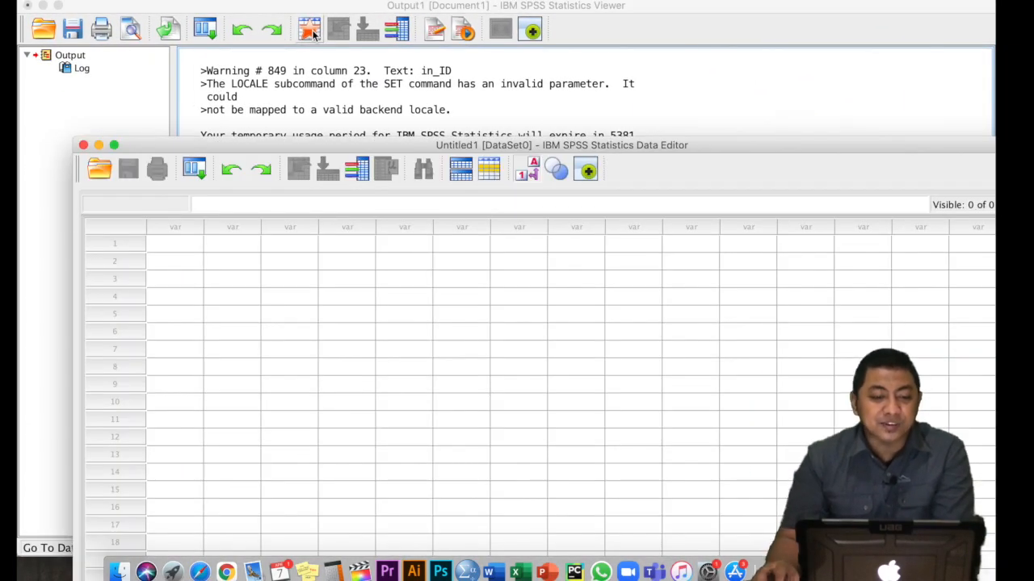
Step: Bring the untitled Data Editor window back in front of the Output Viewer and move it up to fill the screen
left_click(176, 261)
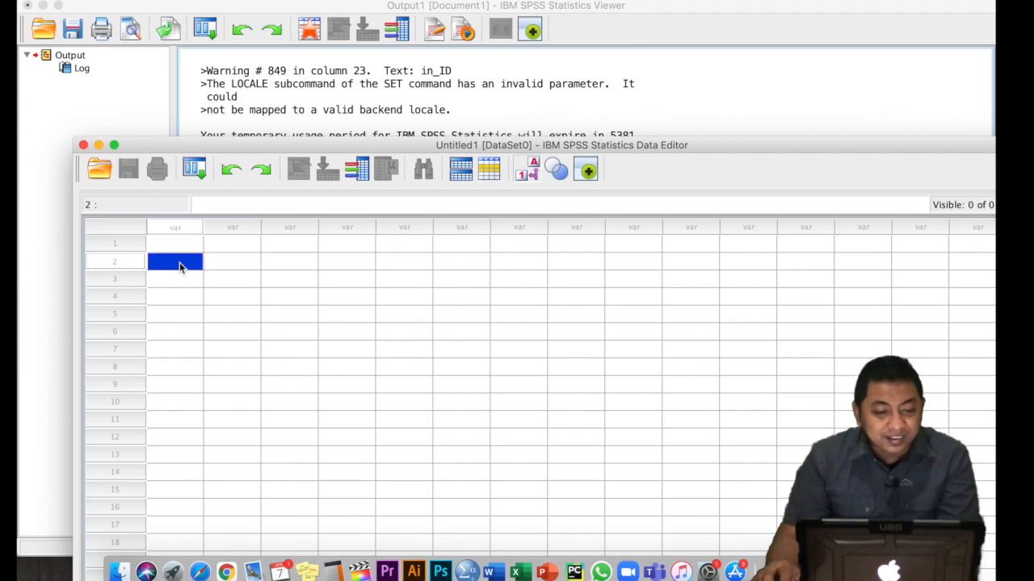
left_click(127, 95)
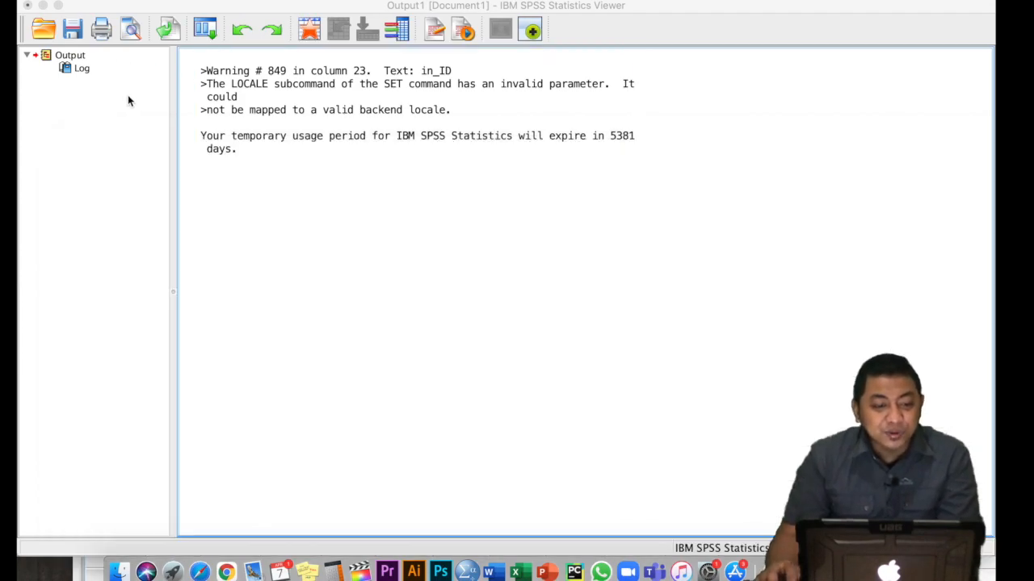
left_click(83, 575)
left_click_drag(701, 146, 657, 8)
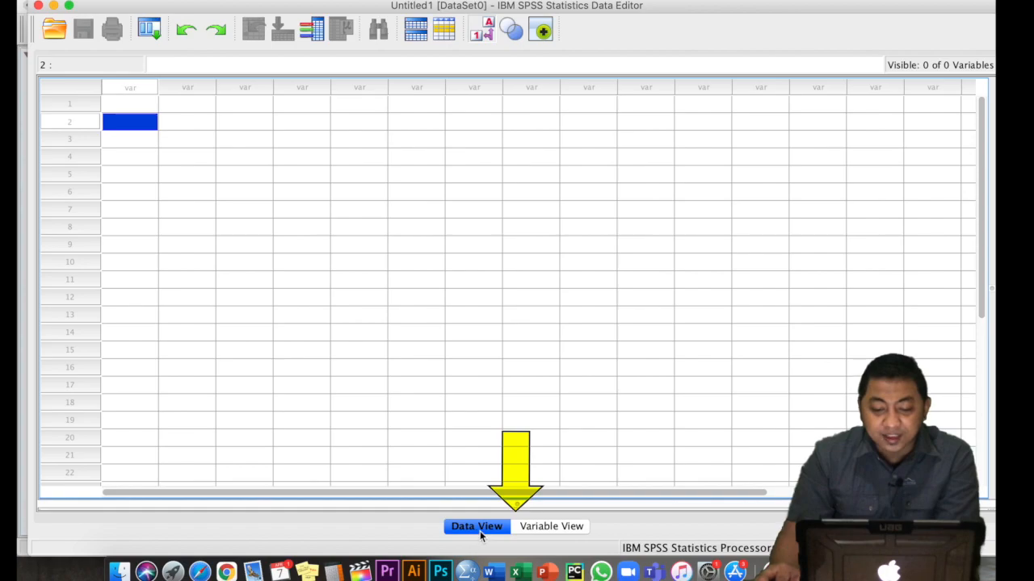
Step: Compare the Data Editor's two views and leave it in Variable View
left_click(548, 530)
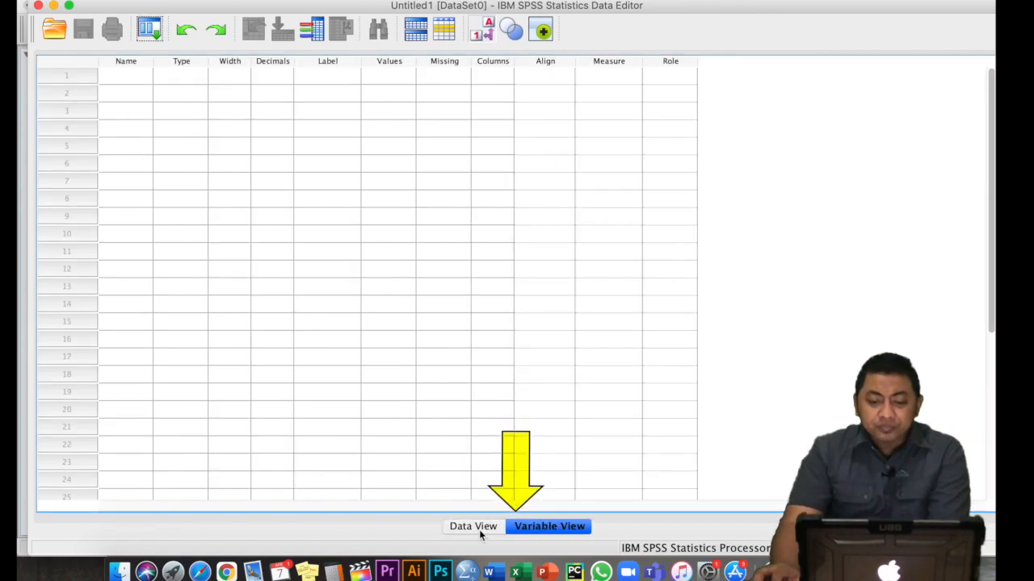
left_click(479, 530)
left_click(535, 528)
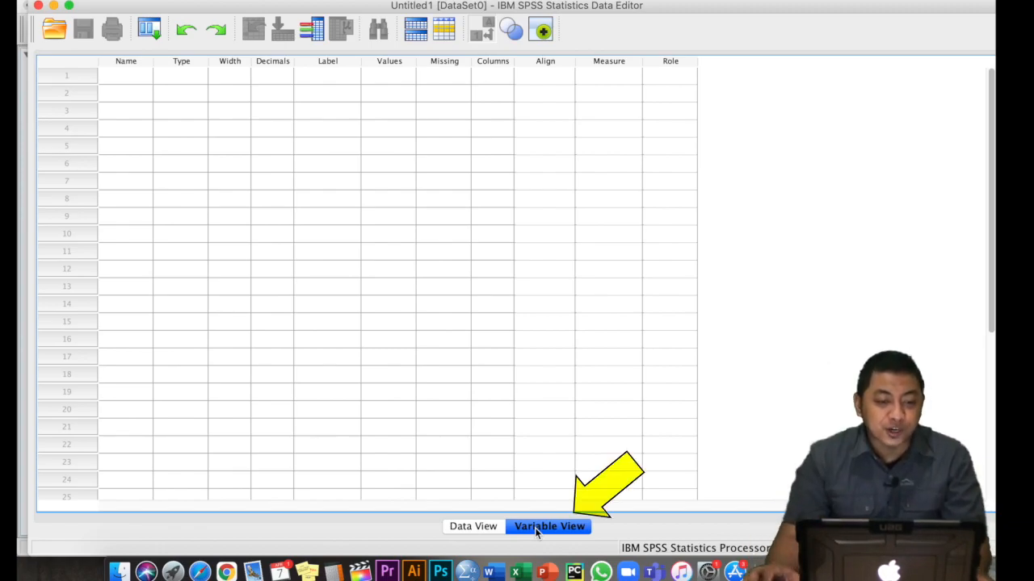
Step: Define a variable named No in the first row of Variable View
left_click(122, 76)
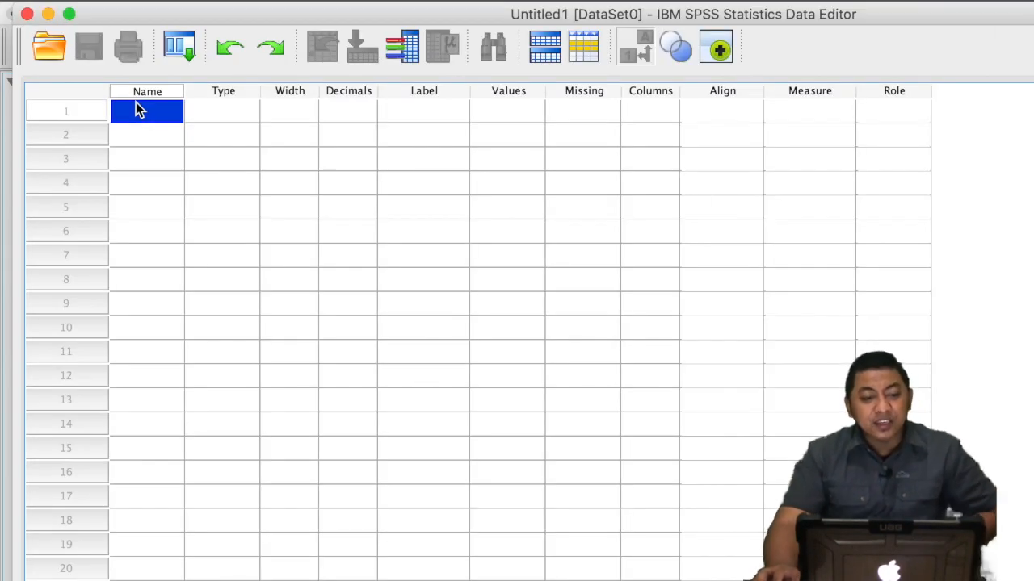
type("No")
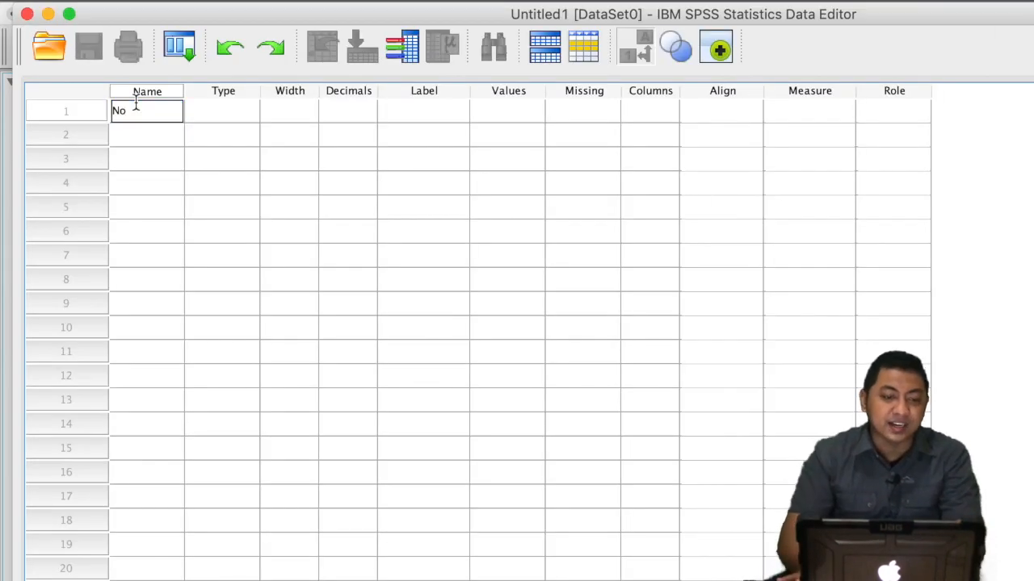
key("Return")
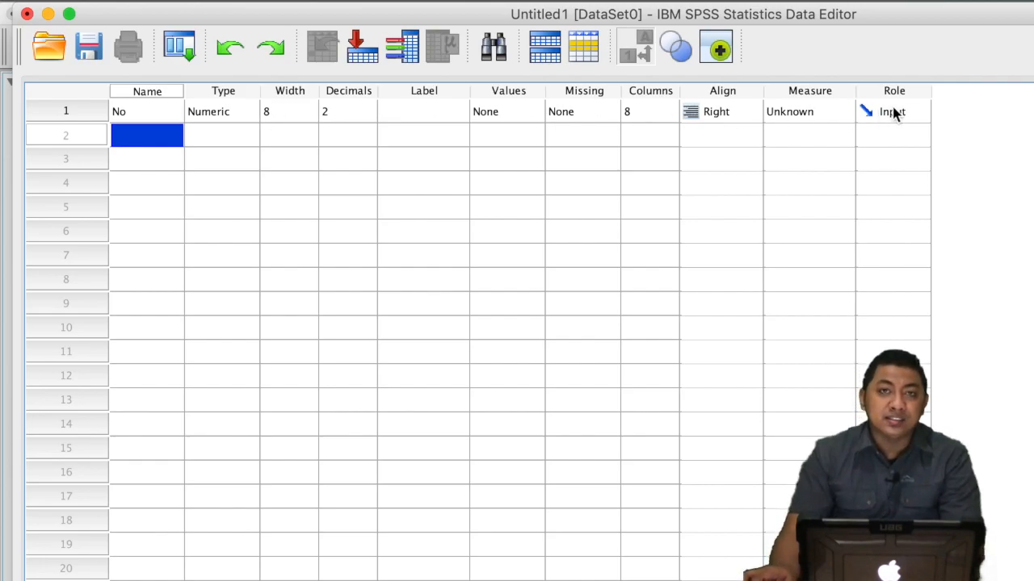
Step: Define two more variables, NAma in row 2 and Nilai in row 3
left_click(138, 113)
left_click(138, 139)
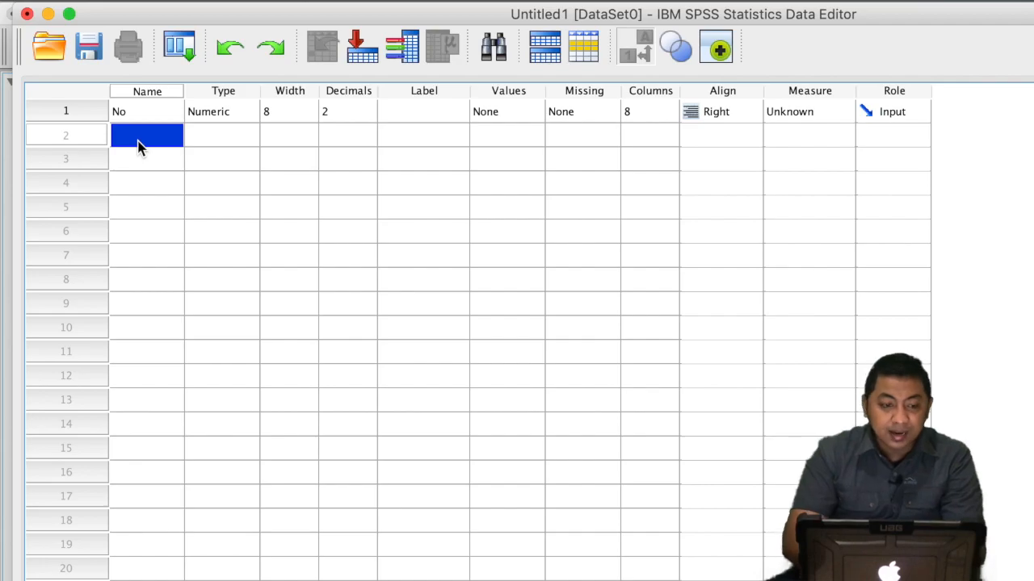
type("NAma")
left_click(152, 161)
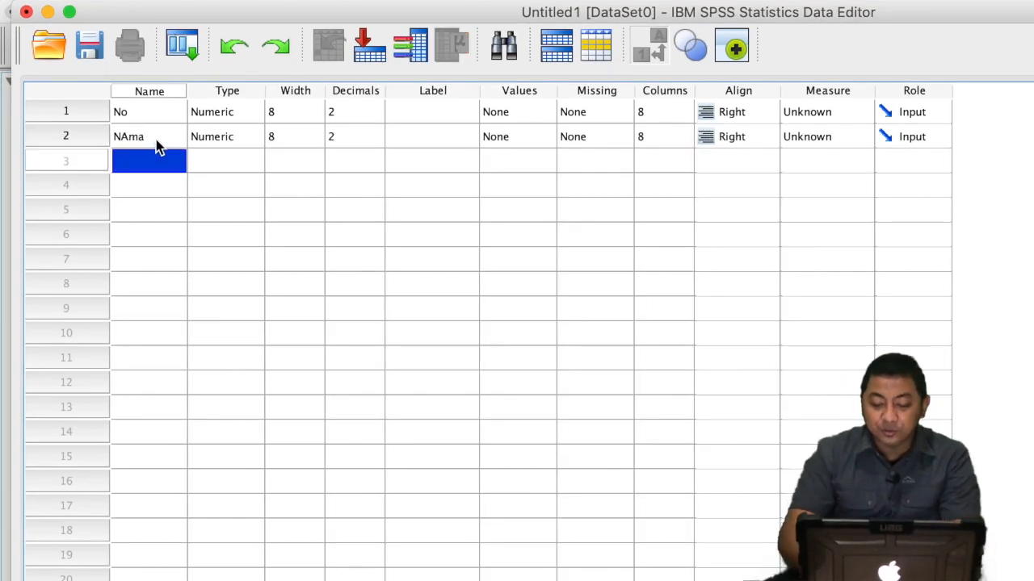
type("Nilai")
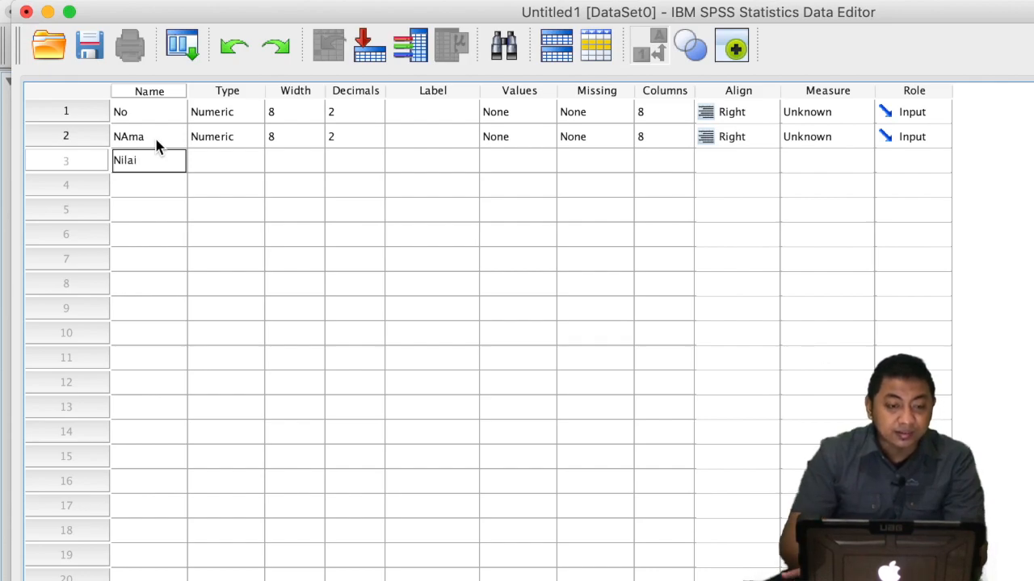
key("Return")
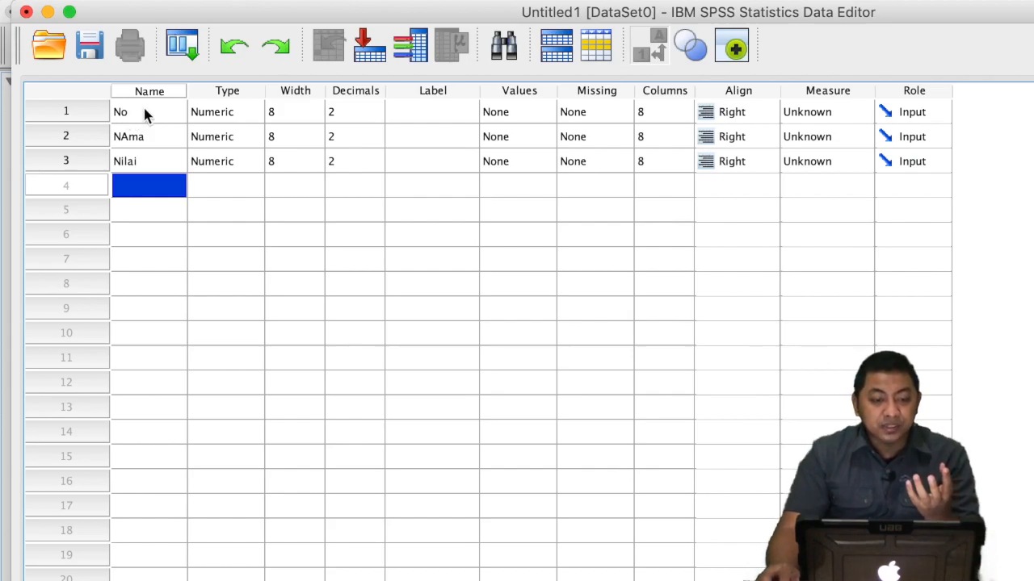
Step: Change the variable type of NAma to String
left_click(218, 117)
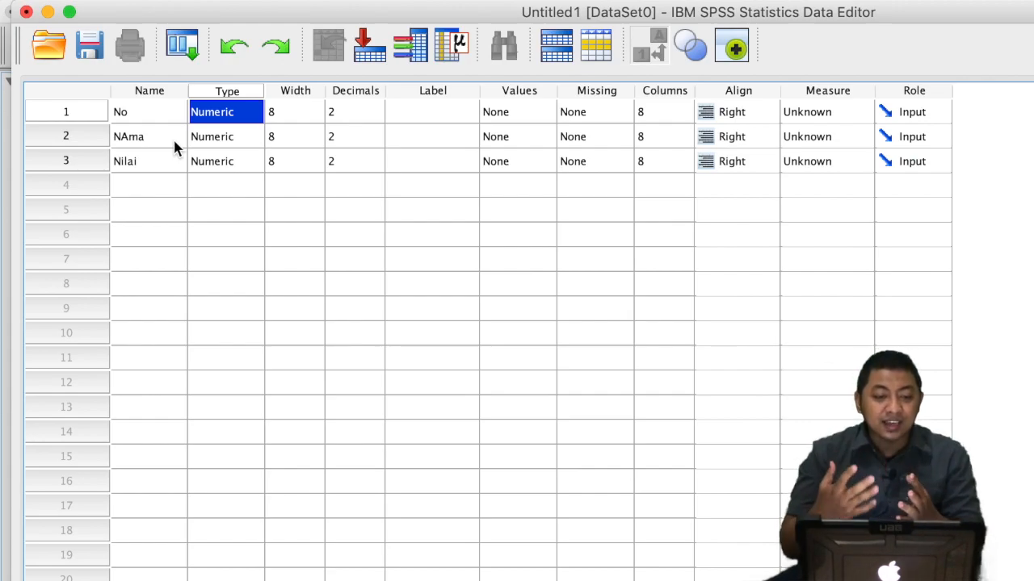
left_click(224, 139)
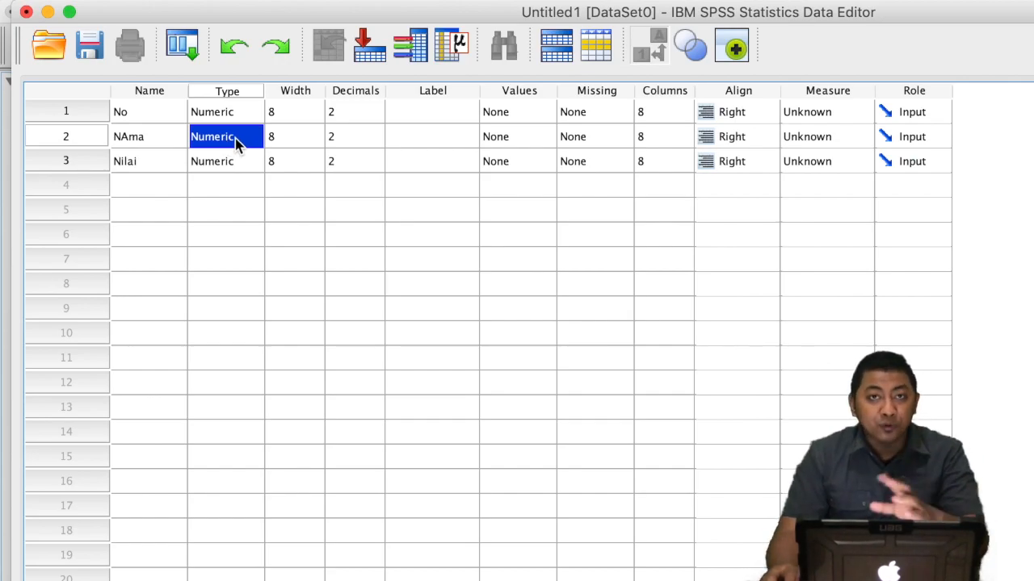
left_click(235, 138)
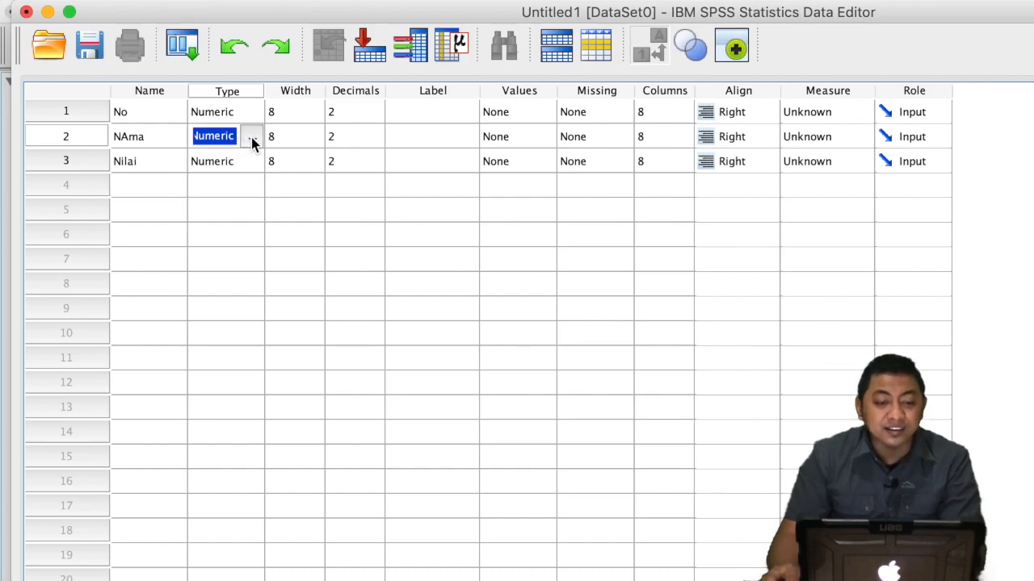
left_click(252, 142)
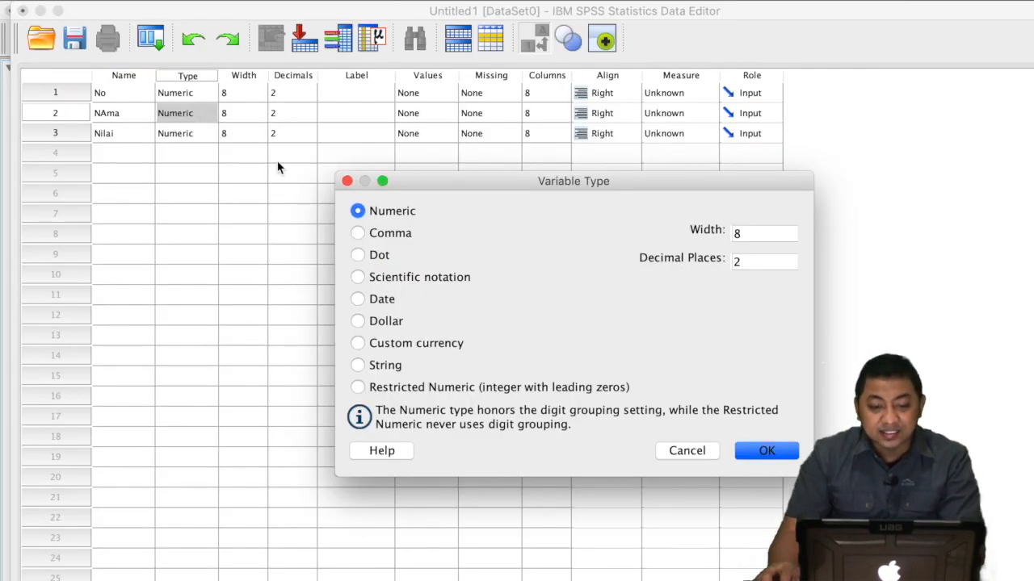
left_click(358, 366)
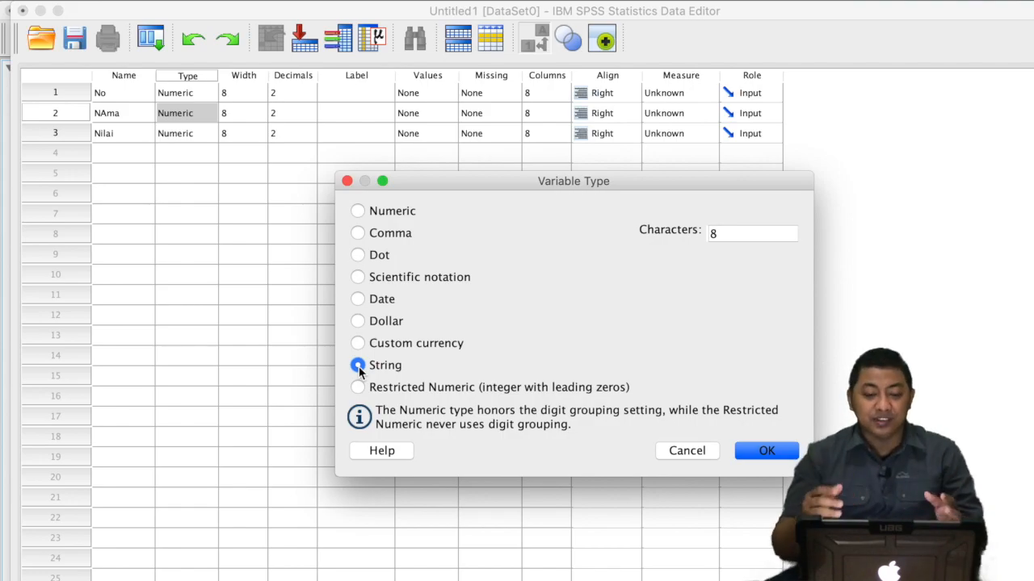
left_click(764, 450)
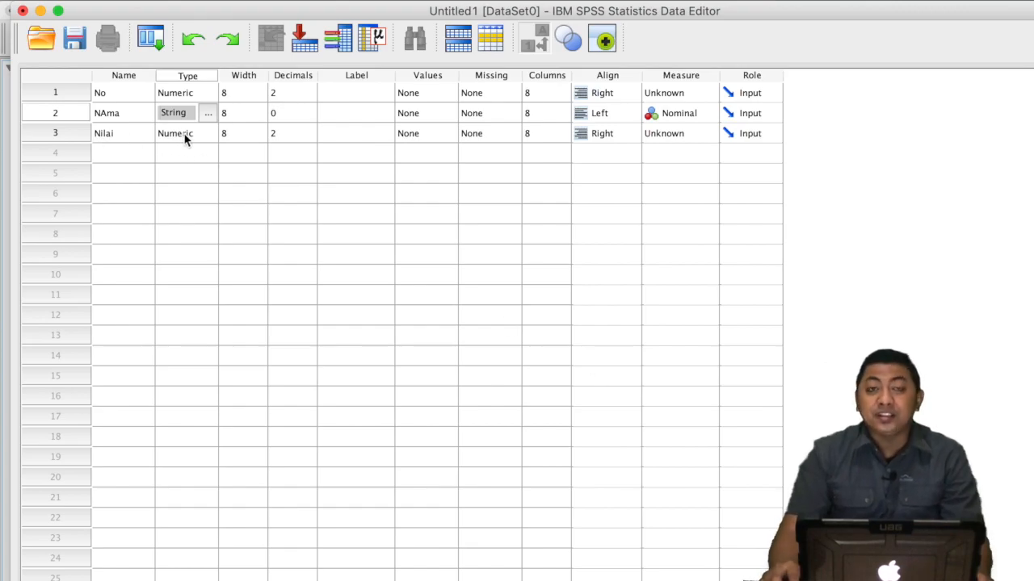
Step: Set the decimals of the No variable to 0
left_click(250, 96)
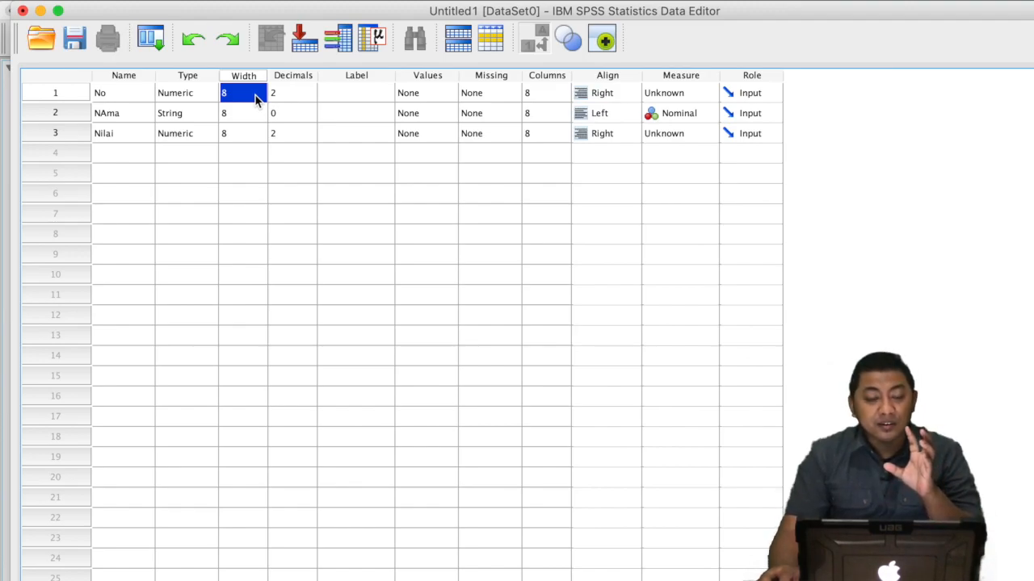
left_click(296, 97)
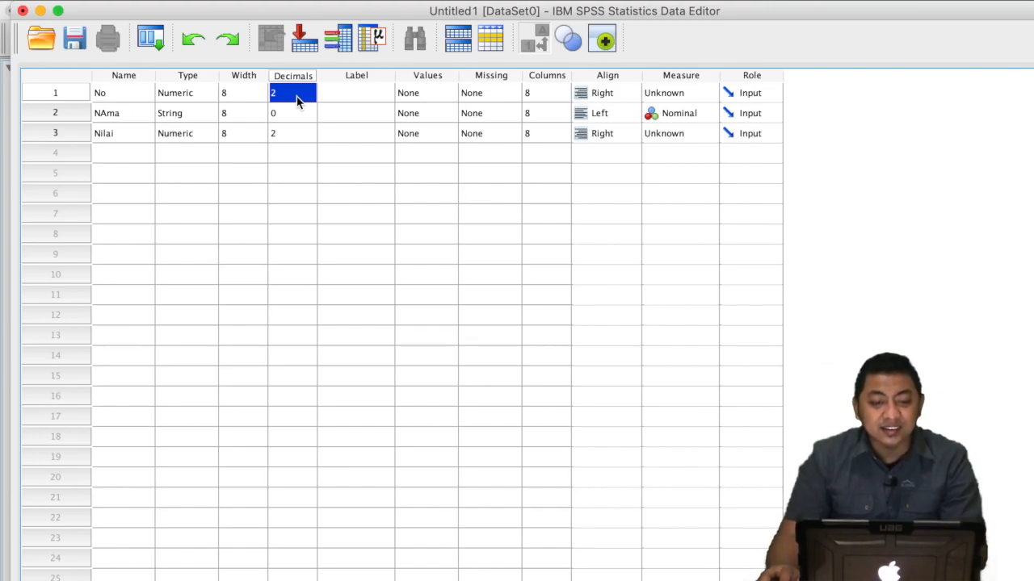
left_click(297, 98)
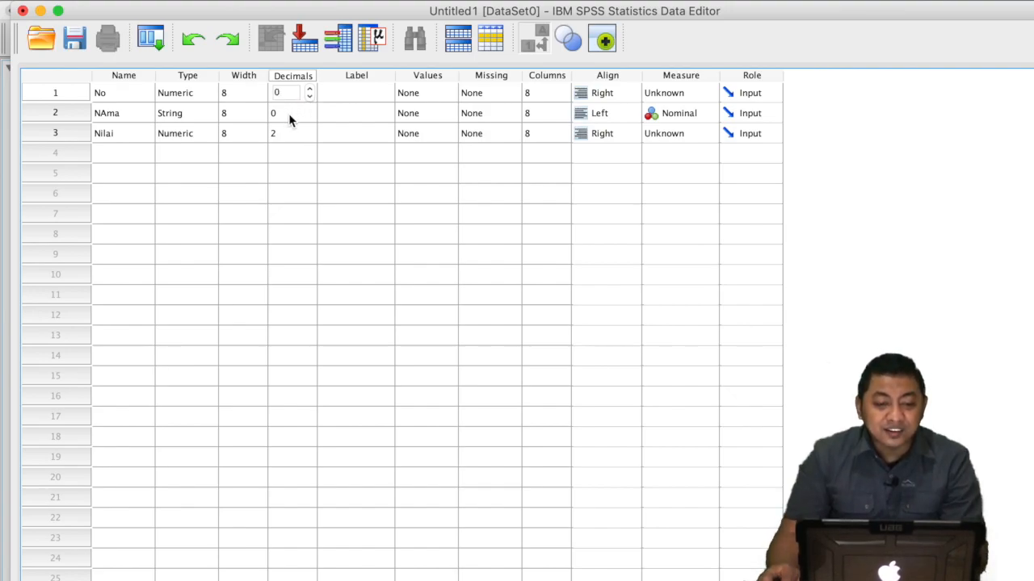
left_click(289, 113)
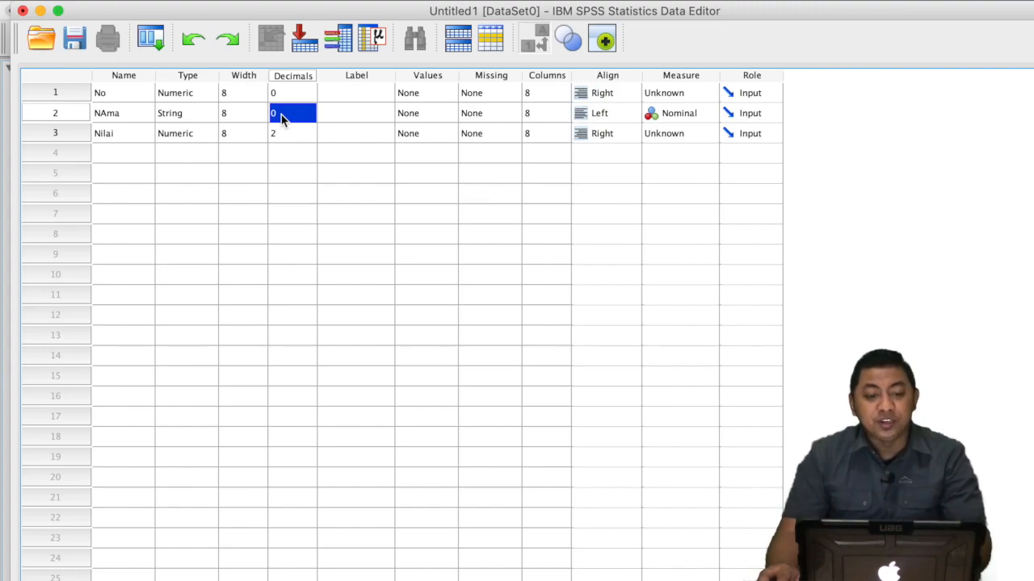
left_click(288, 135)
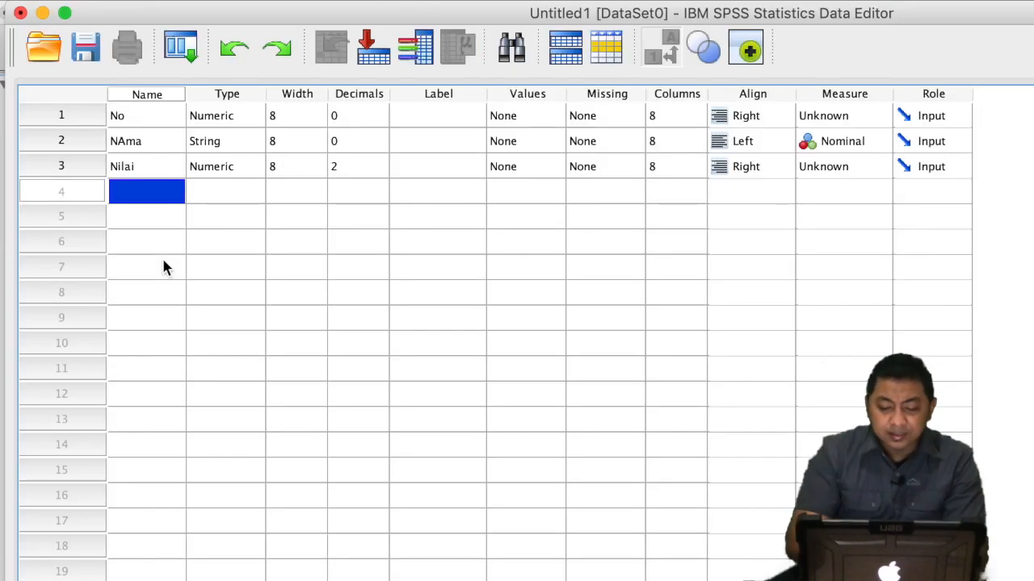
Step: Define a fourth variable named Nilai.Statistika in row 4
type("Nilai")
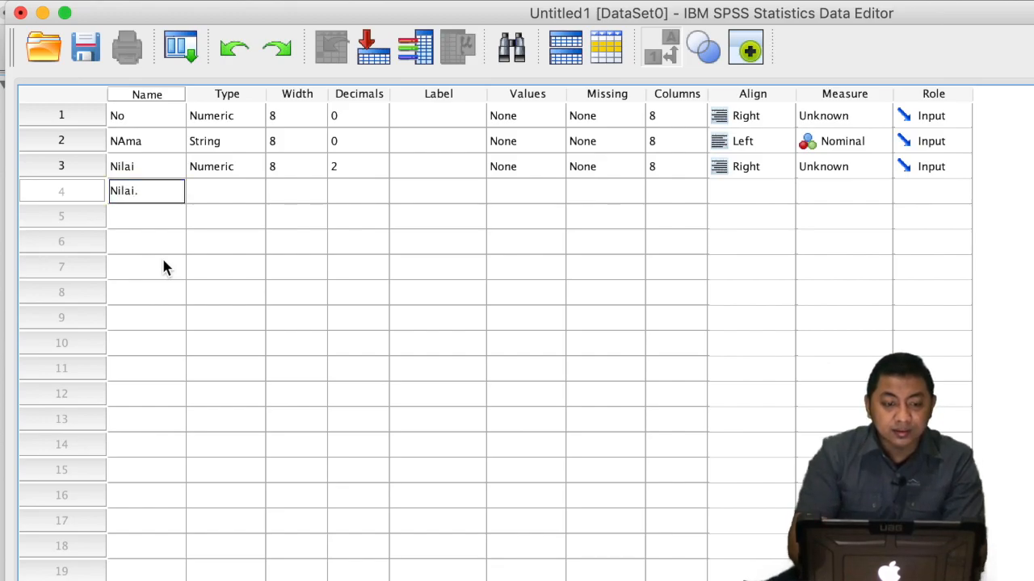
type(".")
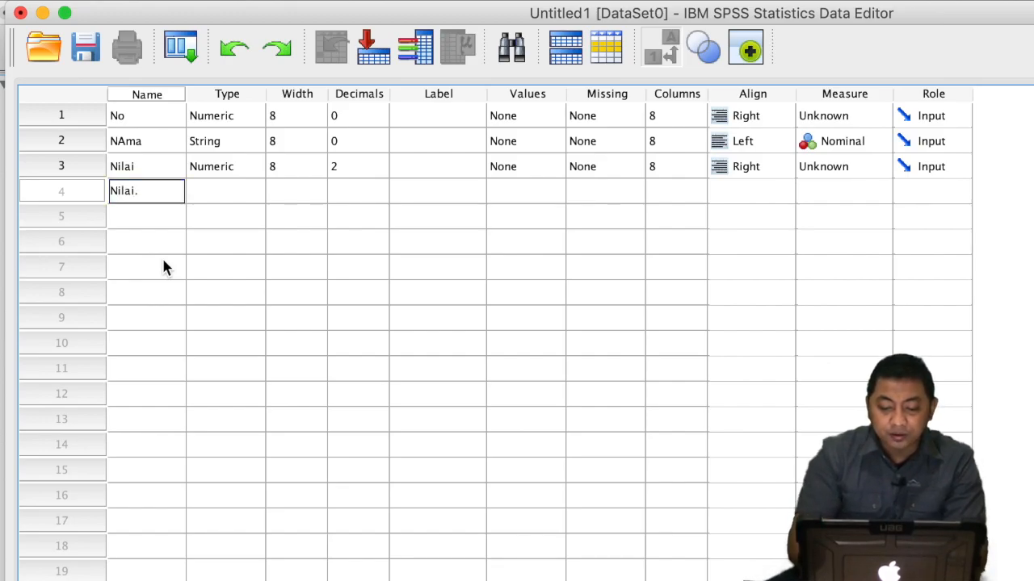
type("Statistika")
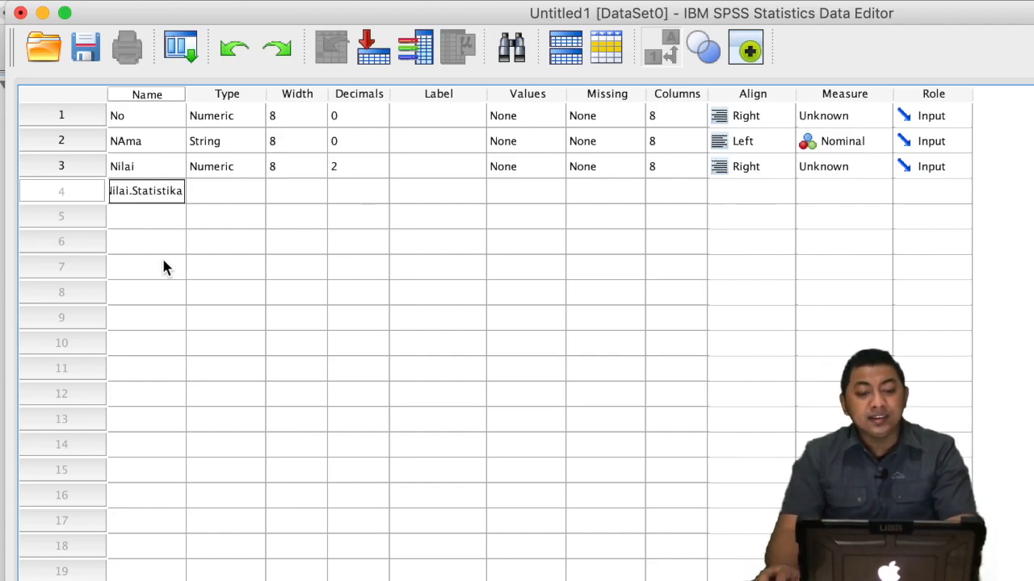
key("Return")
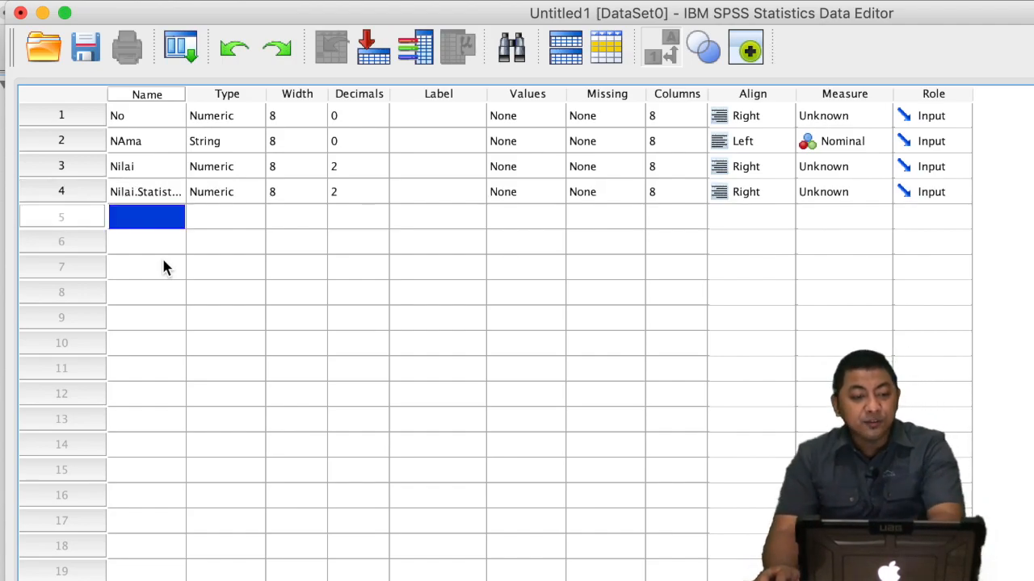
Step: Widen the Name column so that the full variable name Nilai.Statistika fits
left_click(184, 95)
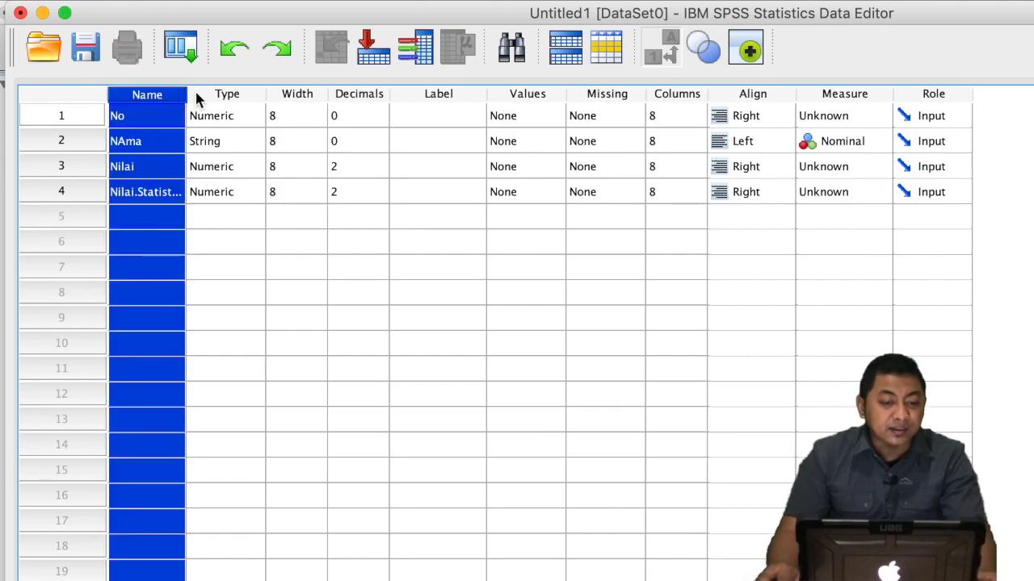
left_click_drag(191, 91, 230, 97)
left_click(250, 275)
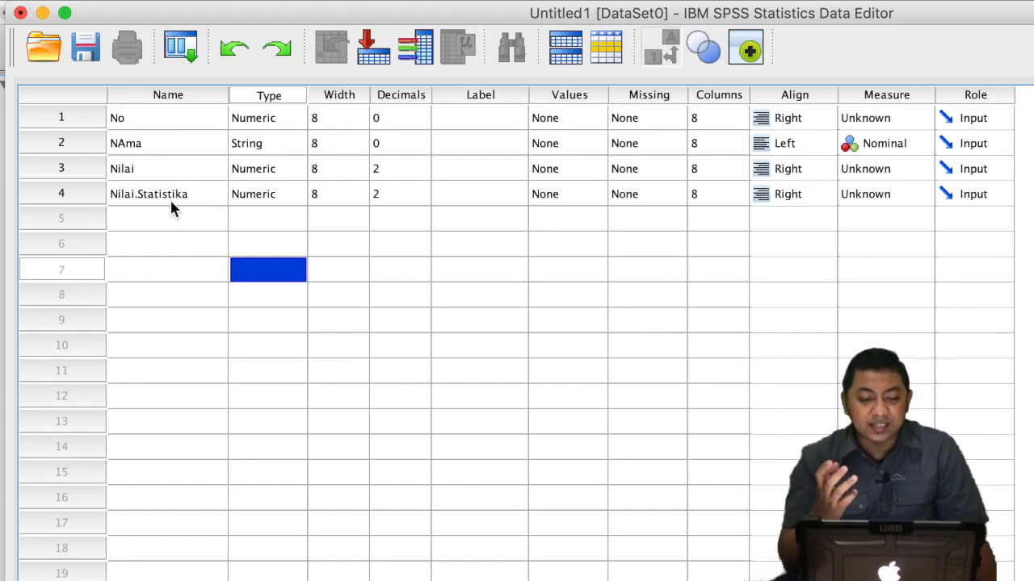
Step: Set the label of the Nilai.Statistika variable to "Nilai Statistika"
left_click(456, 196)
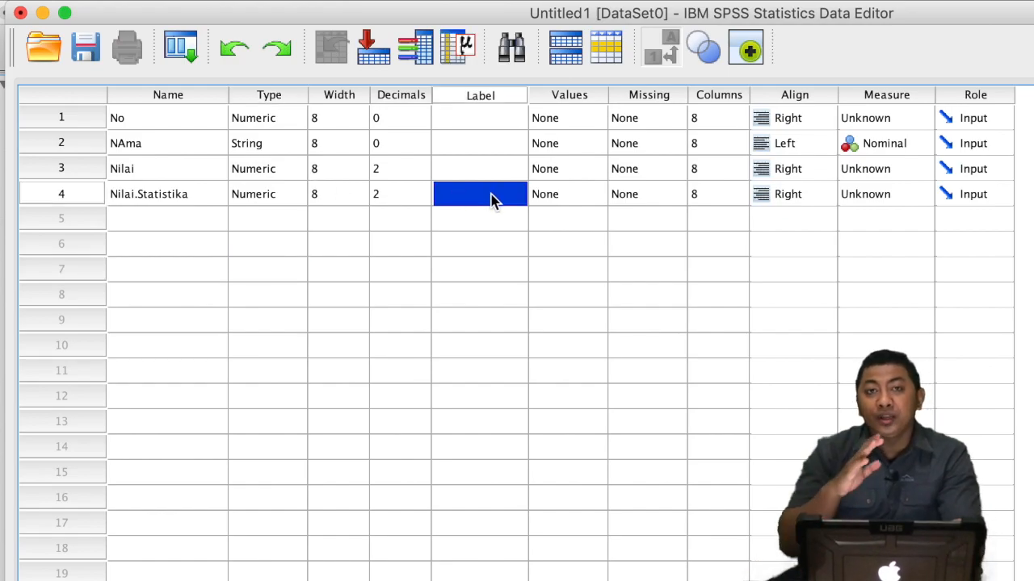
type("Ni")
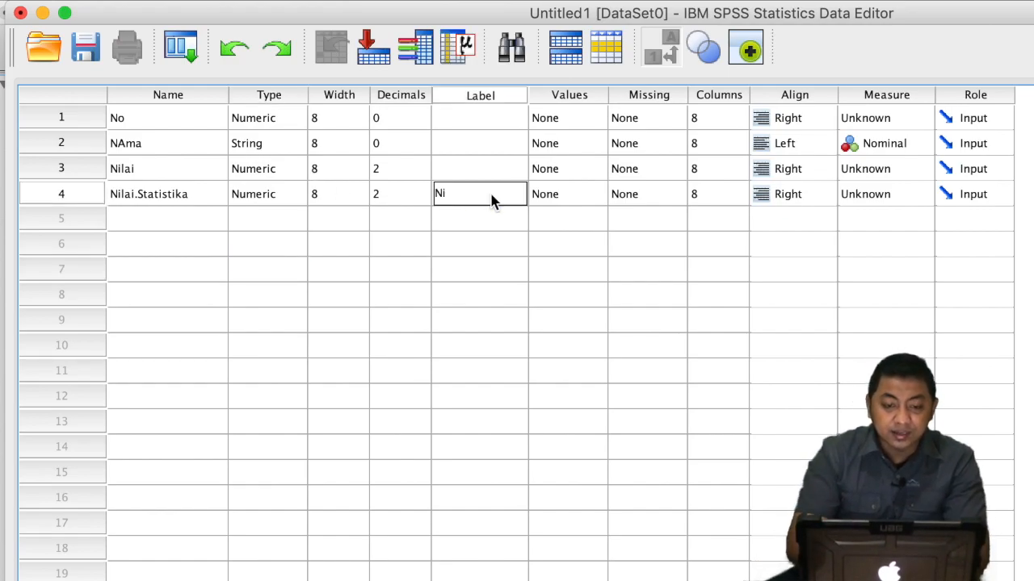
type("lai Statistika")
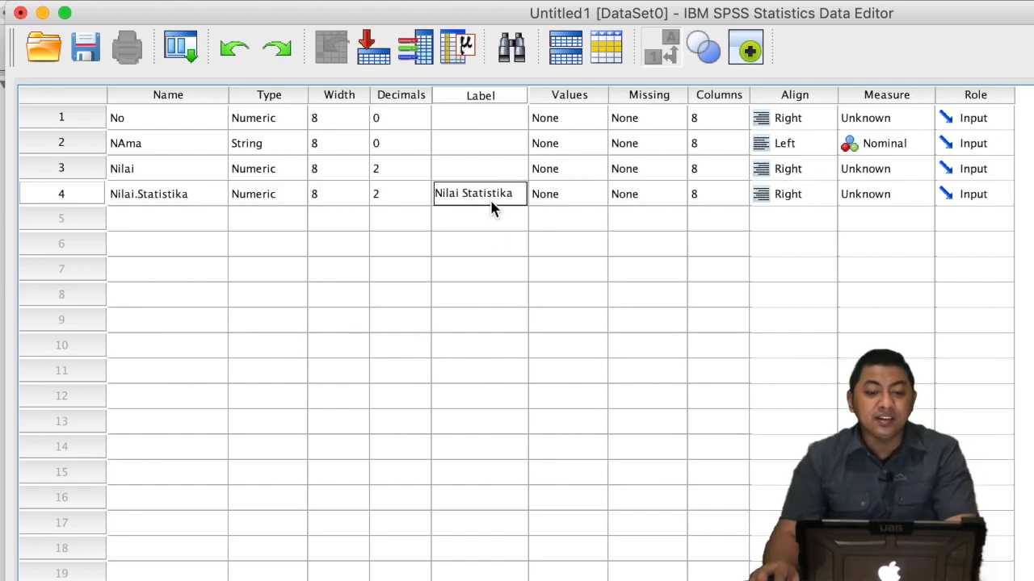
left_click(496, 243)
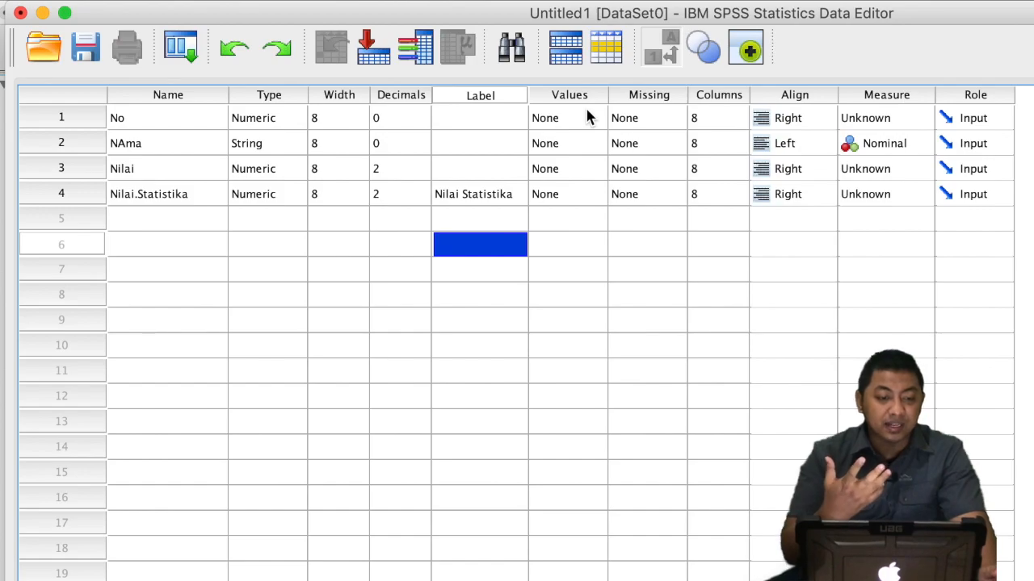
Step: Try to define a fifth variable in row 5 with the name "Jenis Kelamin", written with a space
left_click(161, 224)
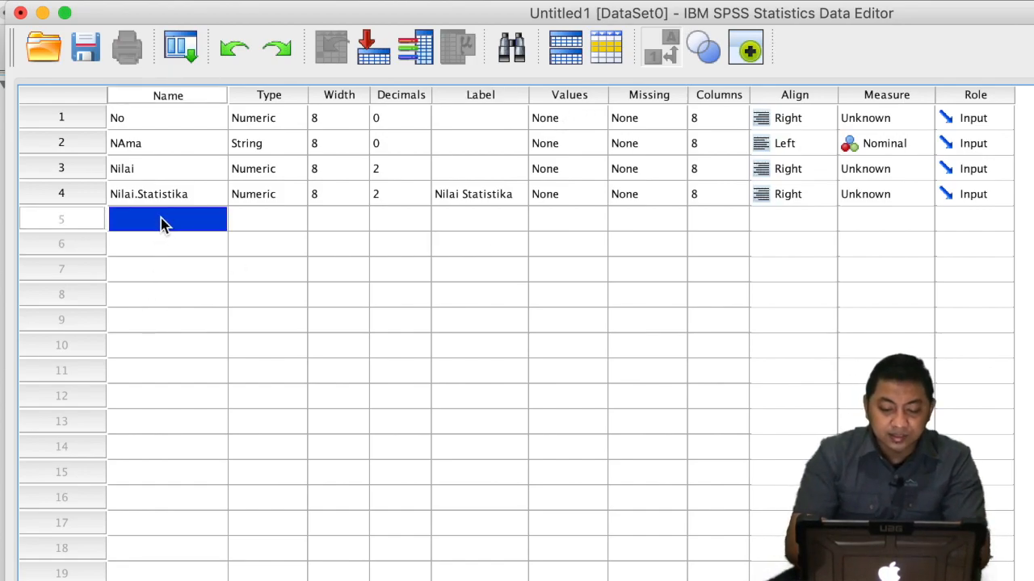
type("Jenis Kelamin")
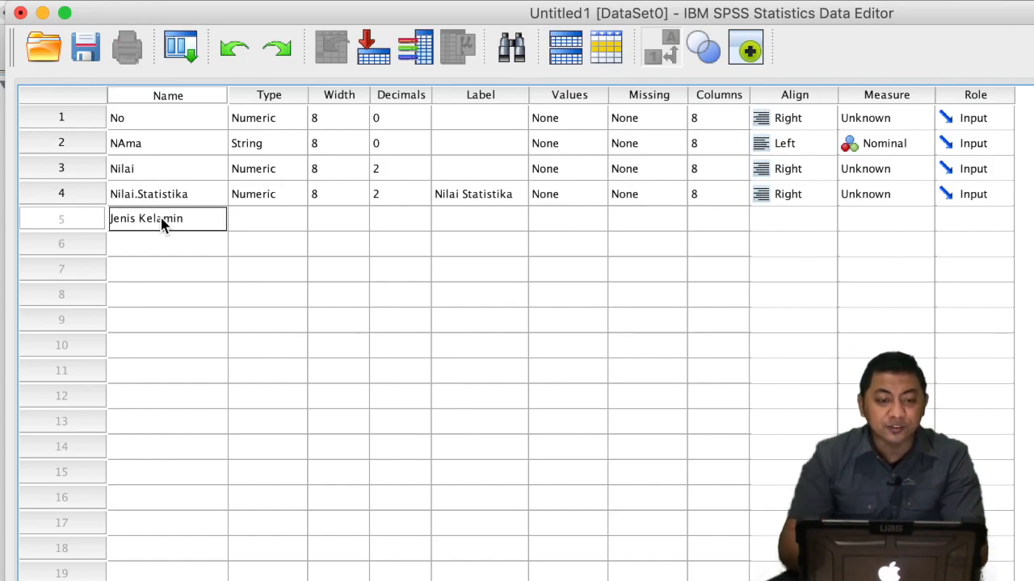
key("Return")
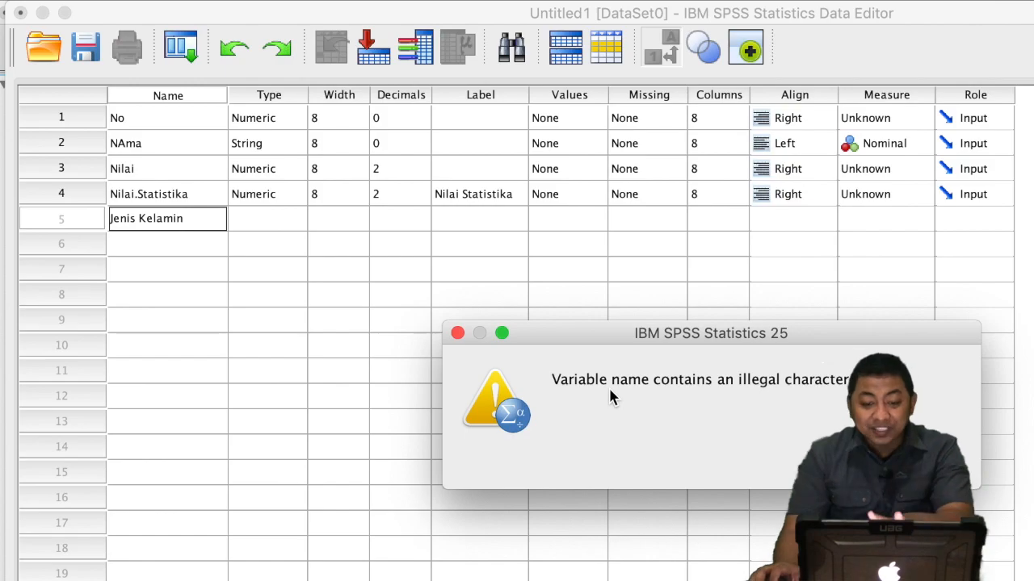
left_click(920, 462)
key("Return")
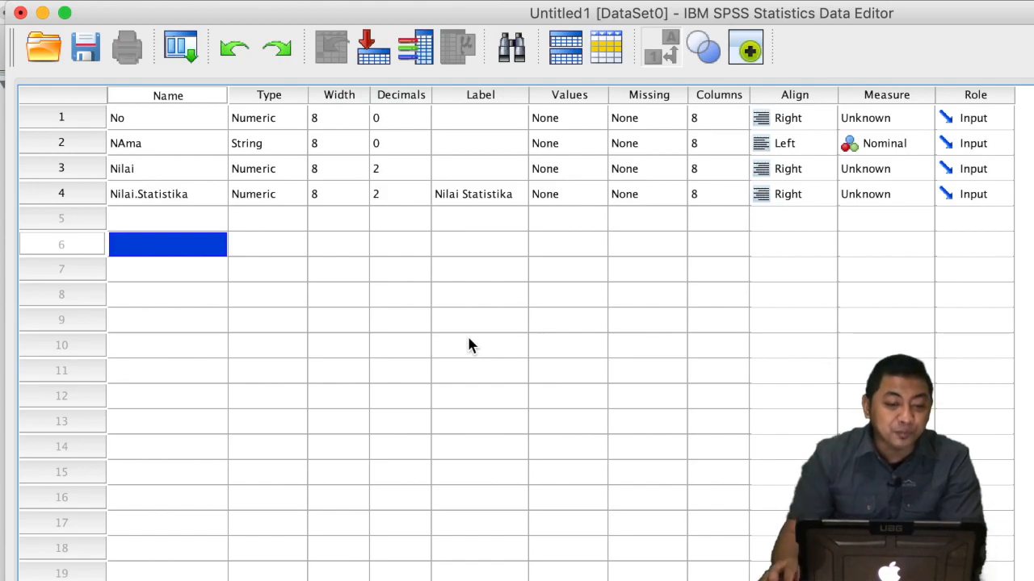
Step: Define a fifth variable named Jenis_Kelamin in row 5
left_click(164, 223)
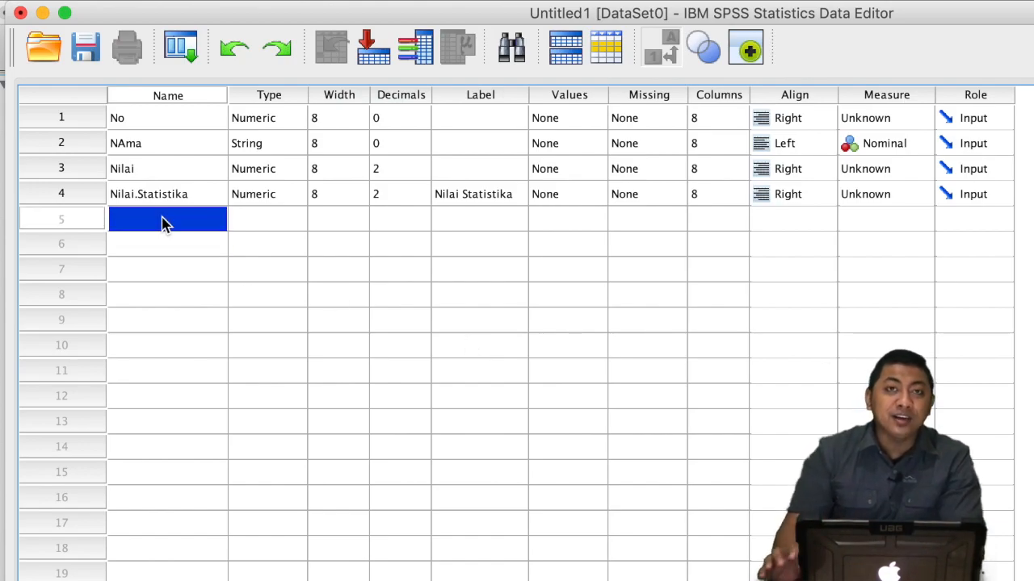
type("Jenis_Kelamin")
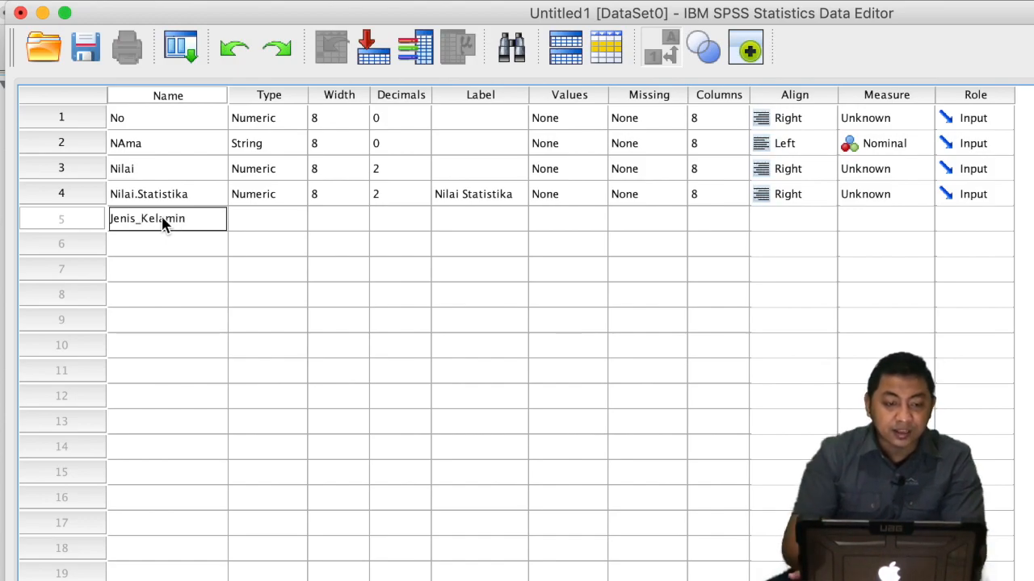
key("Return")
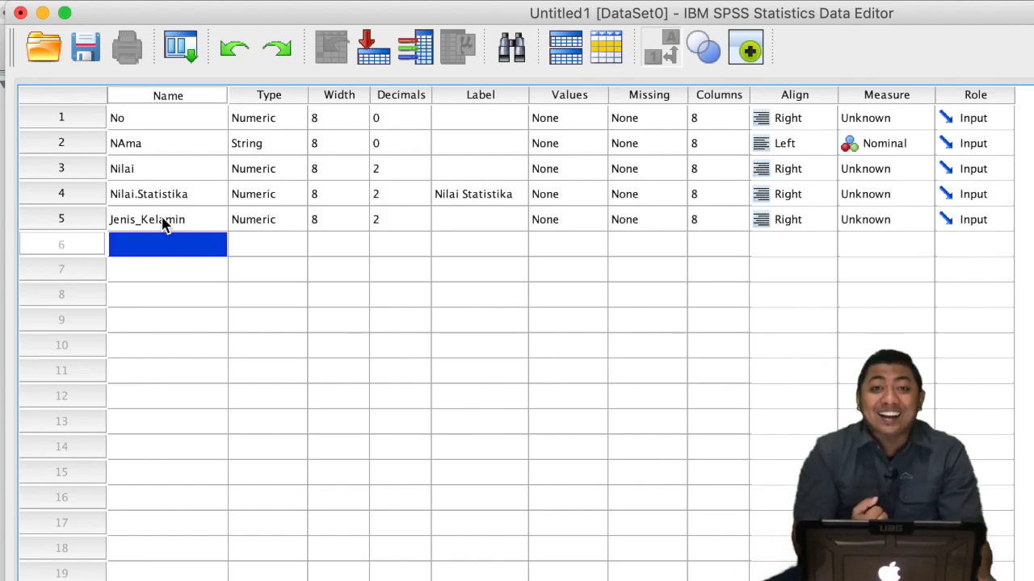
Step: Change the variable type of Jenis_Kelamin to String
left_click(269, 226)
left_click(292, 222)
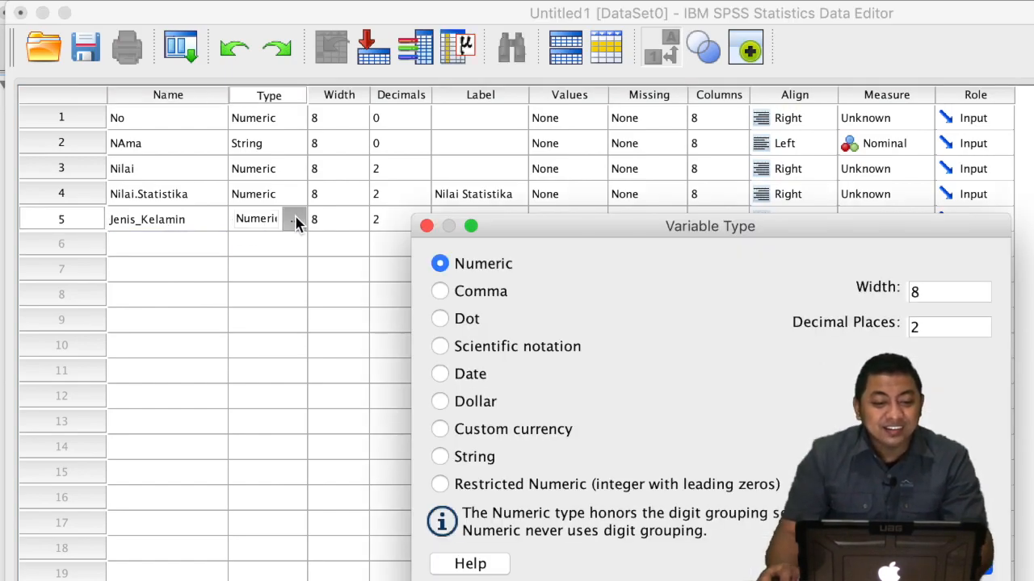
left_click(440, 457)
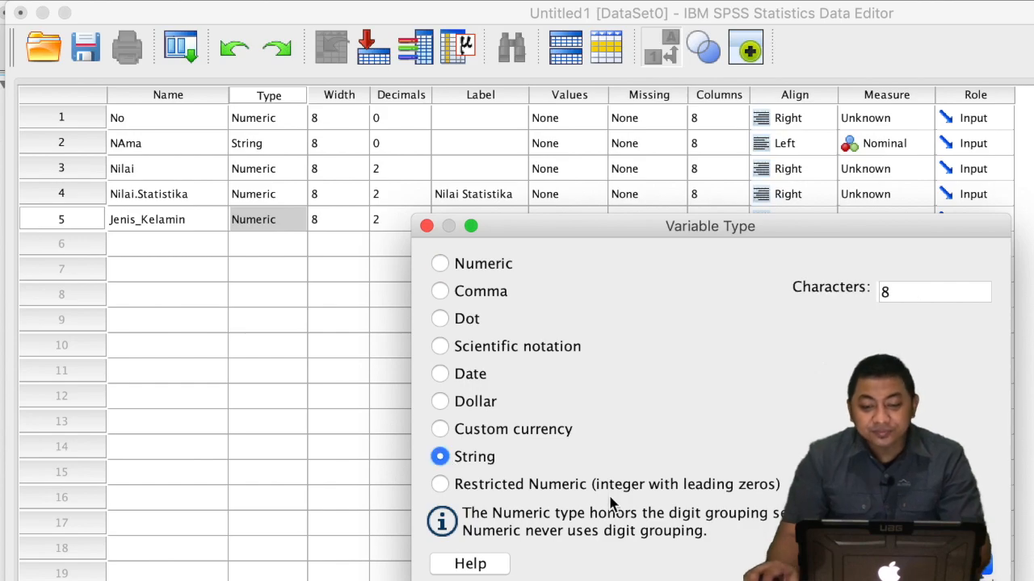
key("Return")
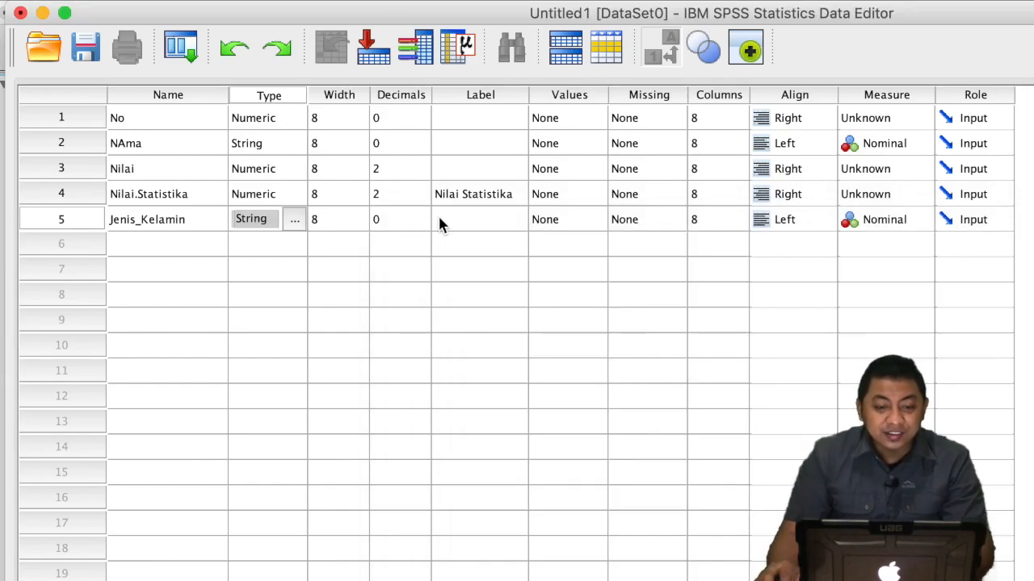
Step: Add a value label for the Jenis_Kelamin variable that assigns "Laki-Laki" to the value 1
left_click(565, 222)
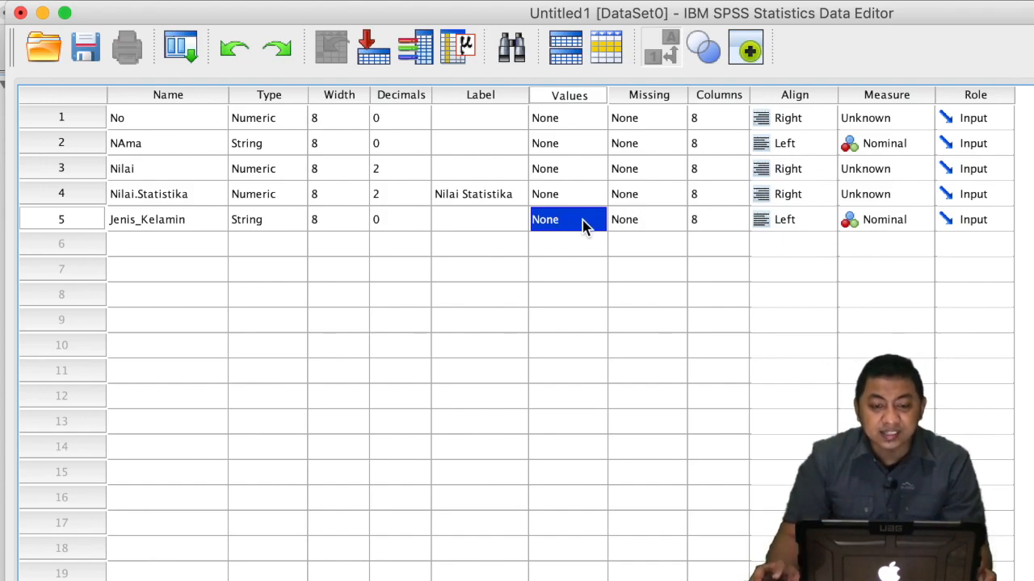
left_click(595, 225)
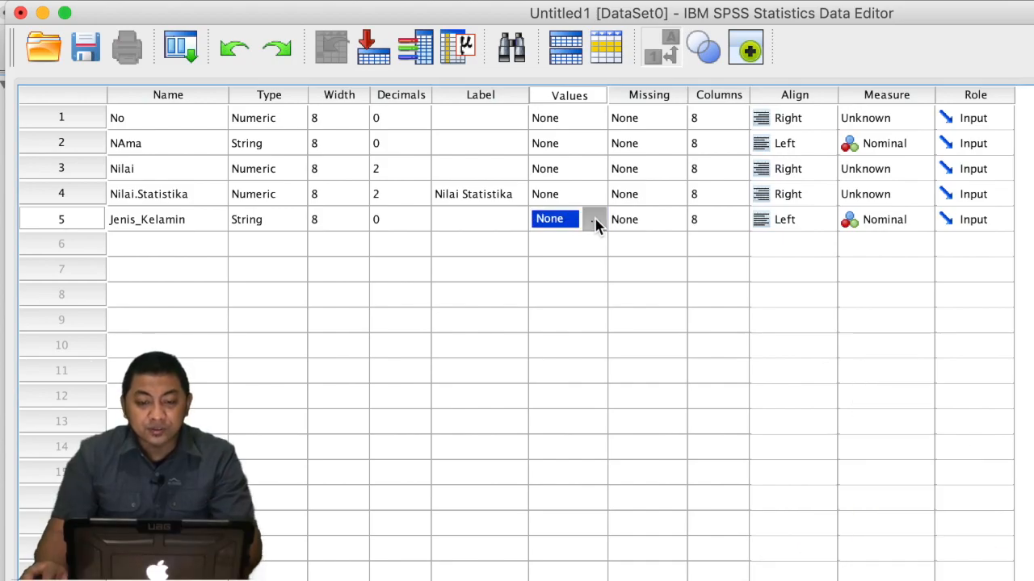
left_click(594, 223)
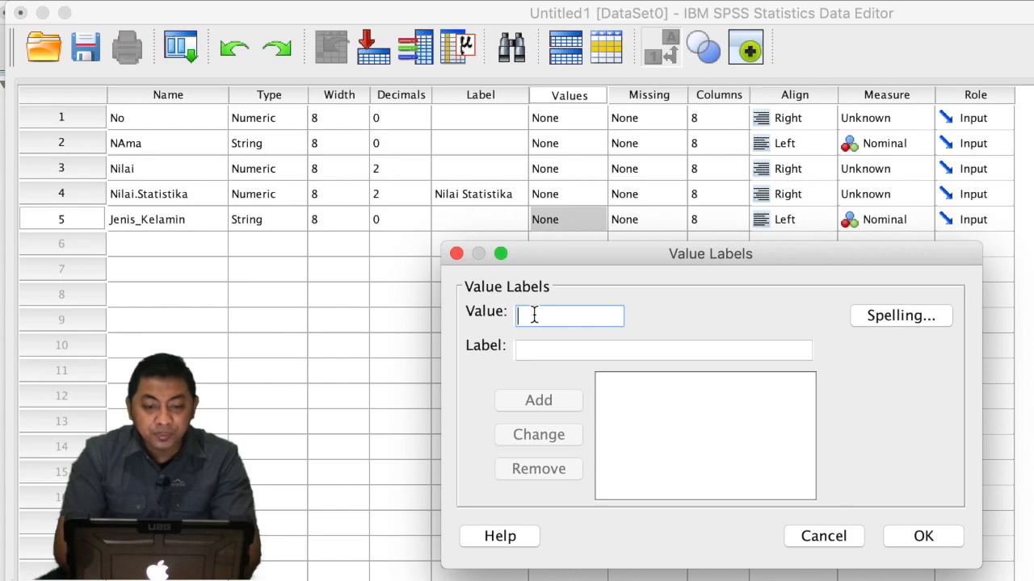
type("1")
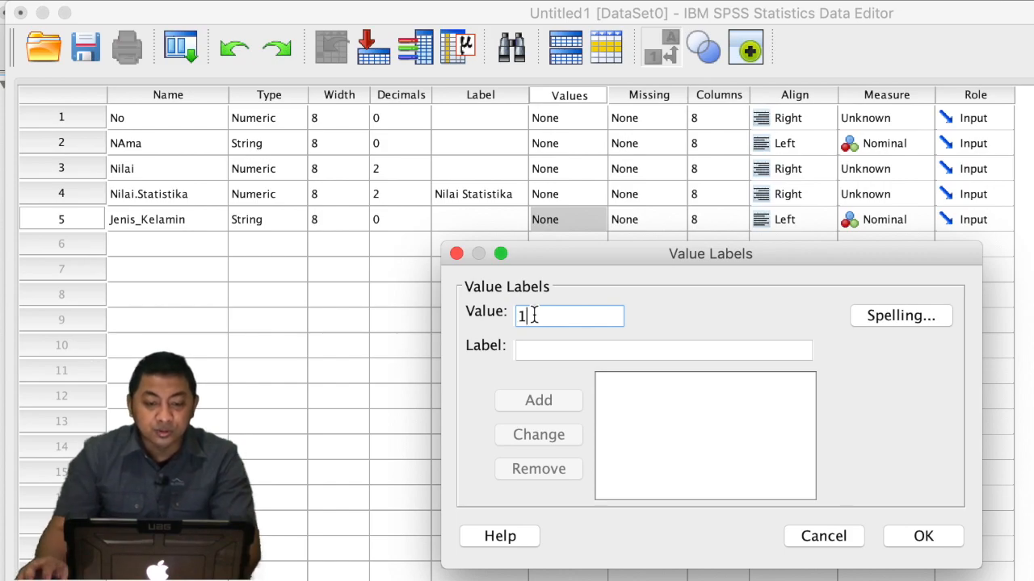
left_click(537, 350)
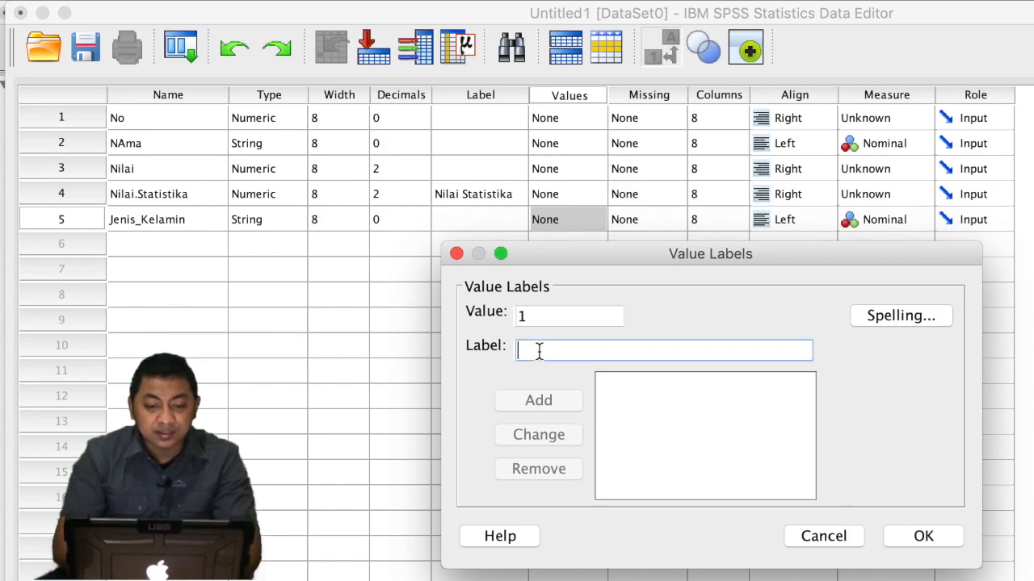
type("Laki-Laki")
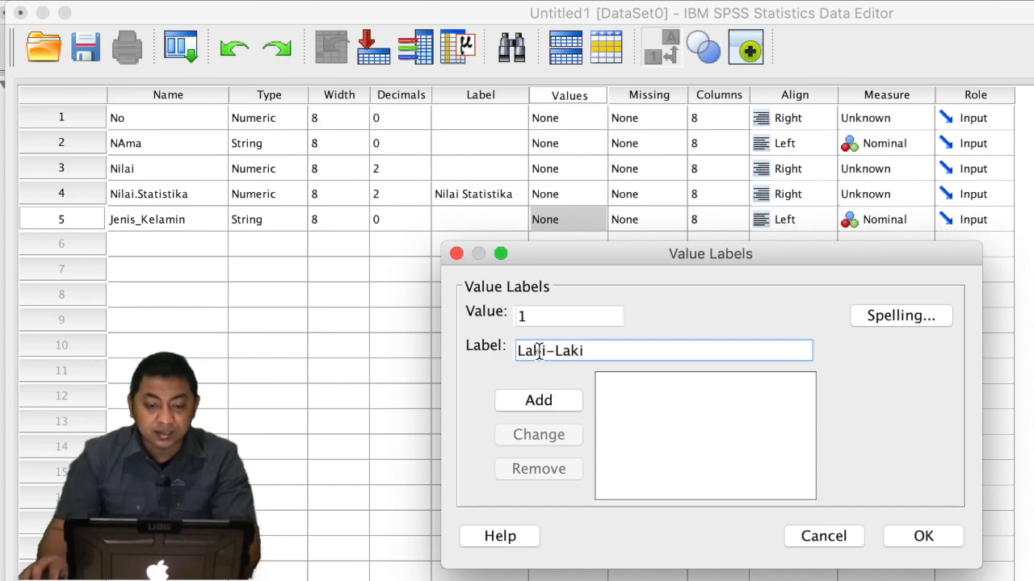
left_click(539, 400)
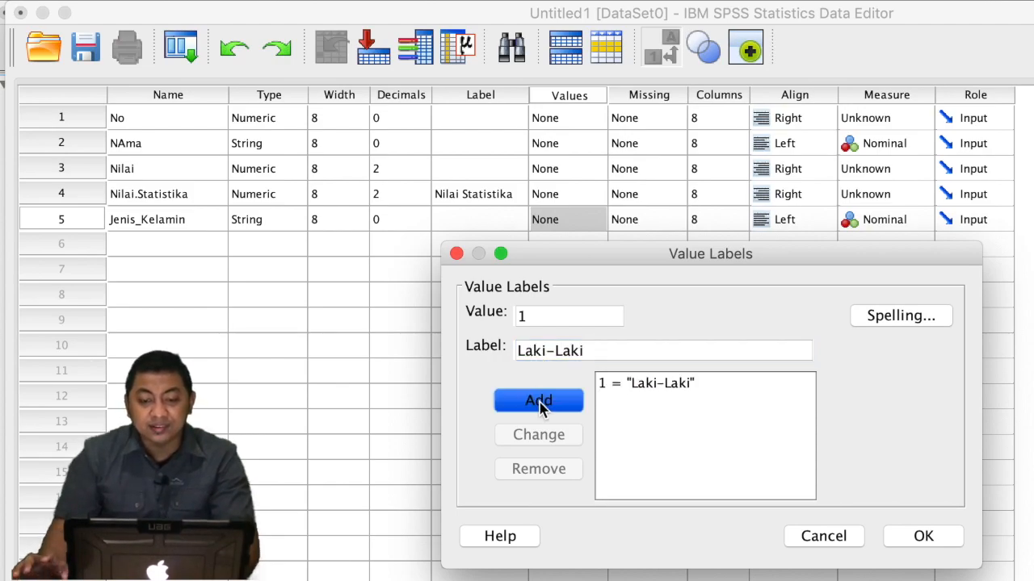
Step: Add a second value label assigning "Perempuan" to the value 2 and apply the value labels to Jenis_Kelamin
type("2")
left_click(536, 348)
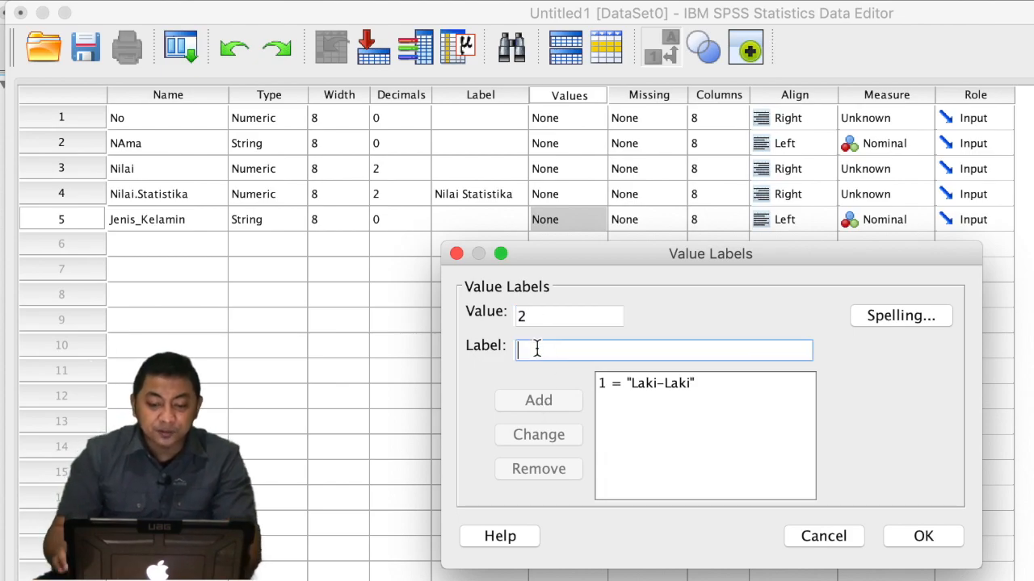
type("Pere")
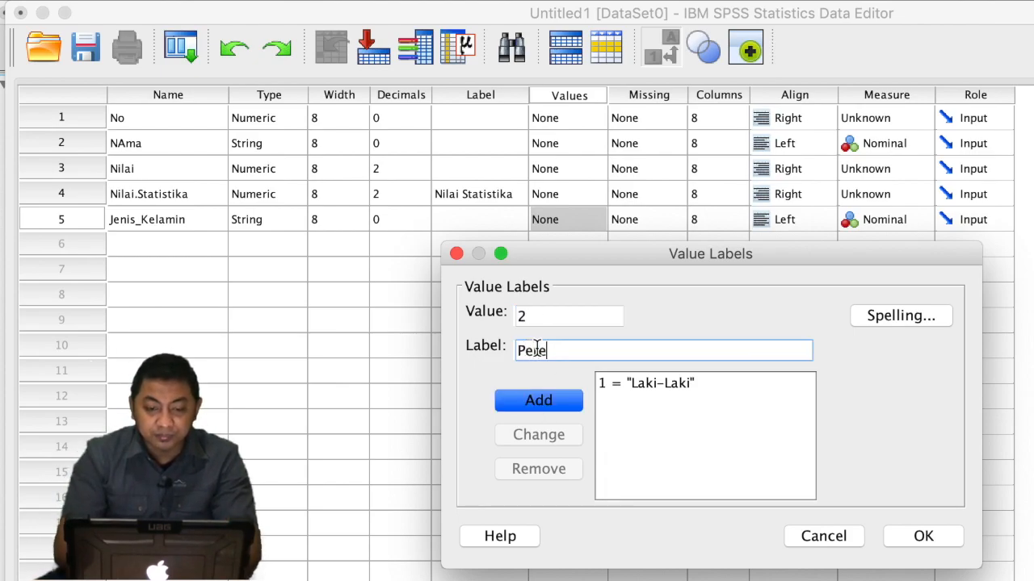
type("mpuan")
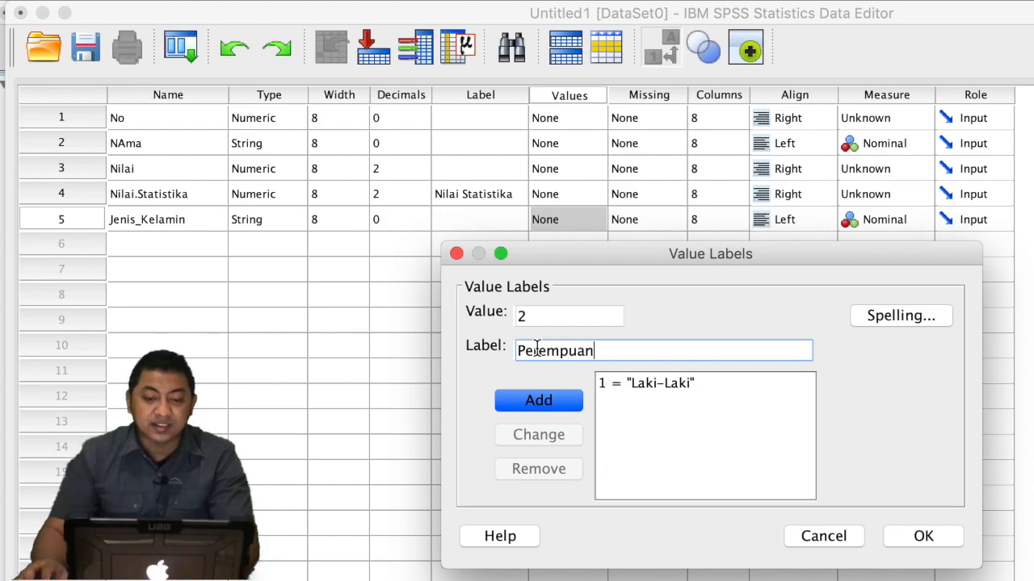
left_click(540, 403)
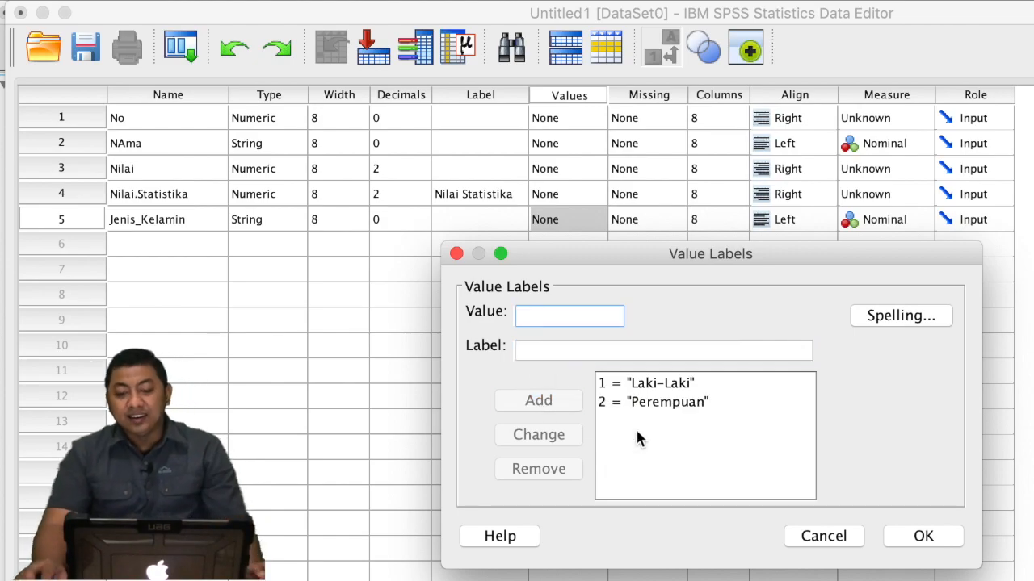
left_click(926, 540)
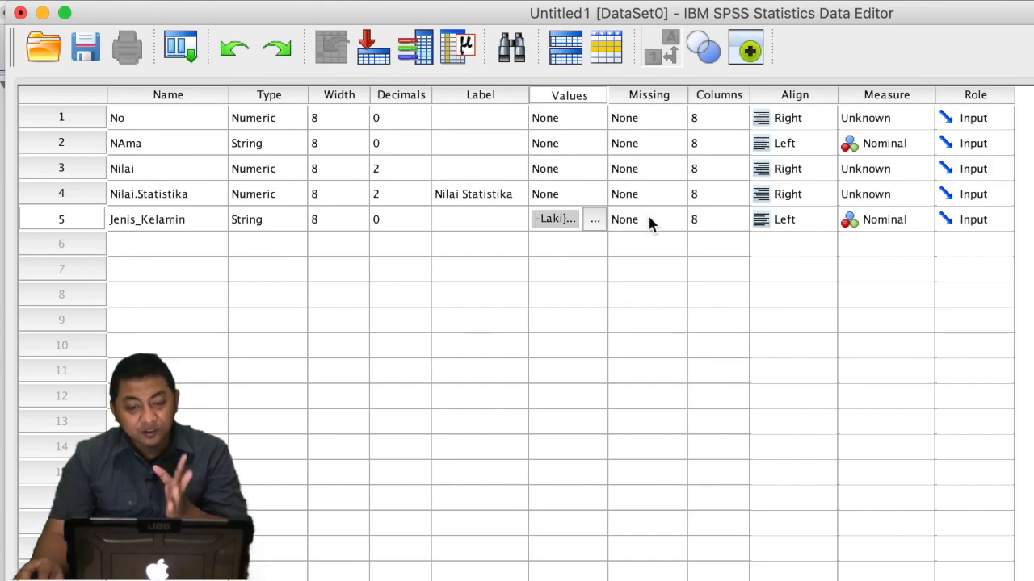
Step: Set the alignment of the No and Nilai variables to Center
left_click(805, 119)
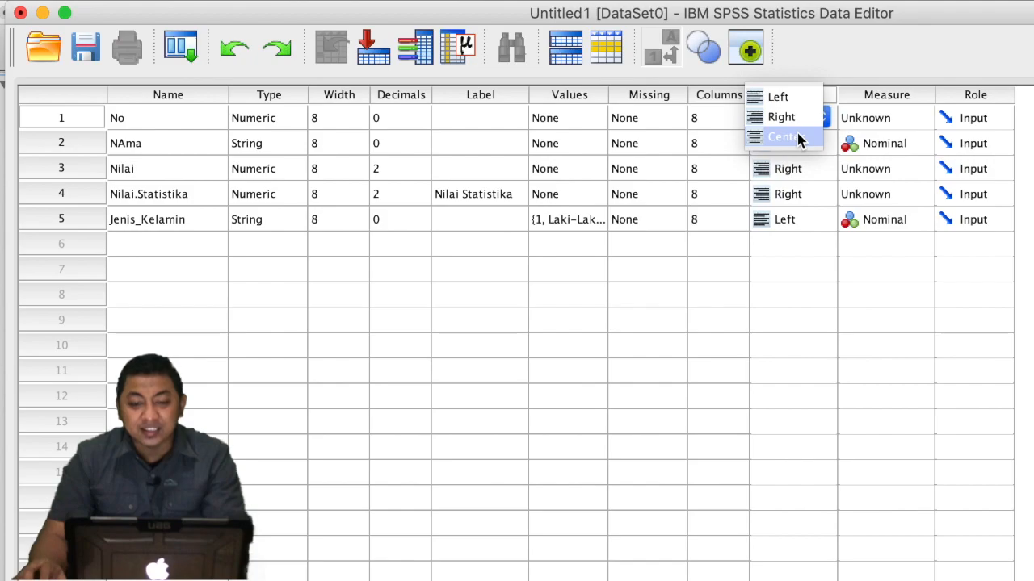
left_click(798, 139)
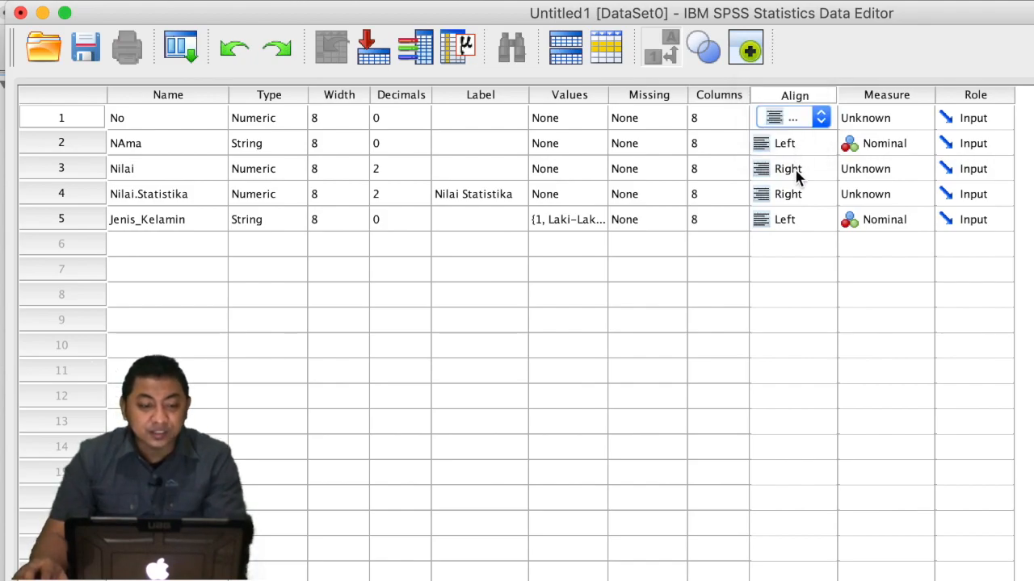
left_click(795, 171)
left_click(795, 169)
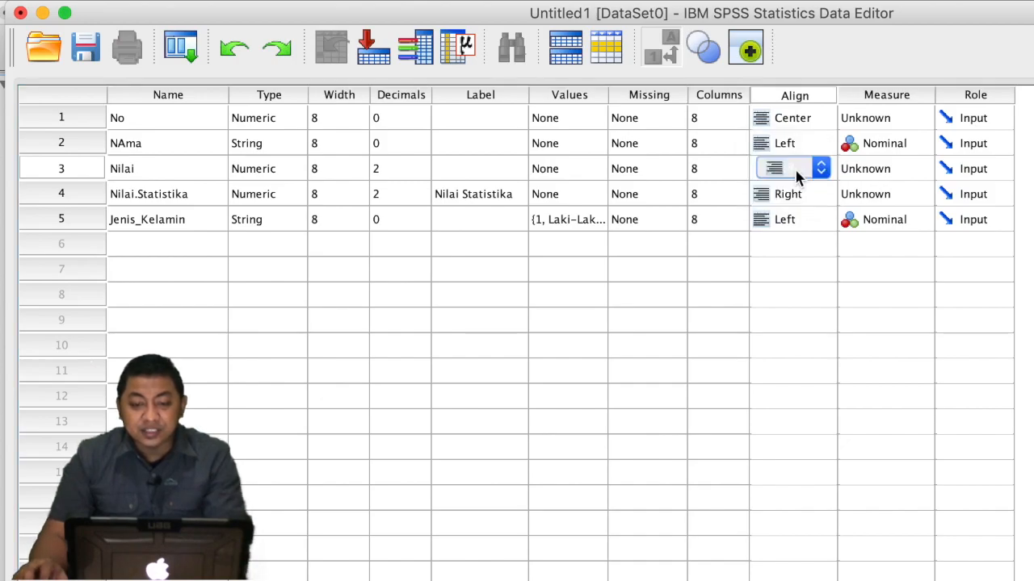
left_click(794, 167)
left_click(796, 194)
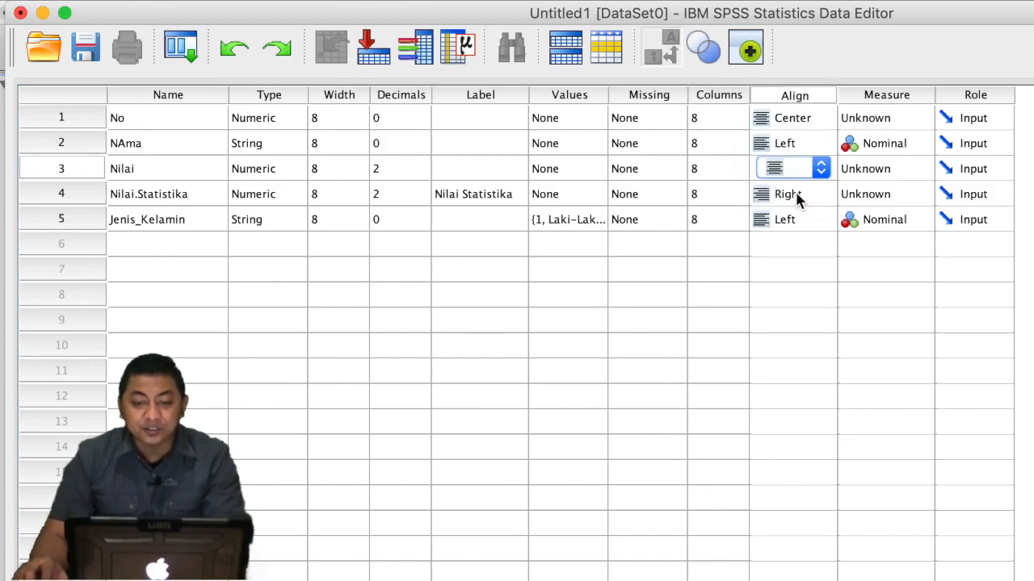
Step: Set the alignment of the Nilai.Statistika and Jenis_Kelamin variables to Center
left_click(794, 196)
left_click(793, 192)
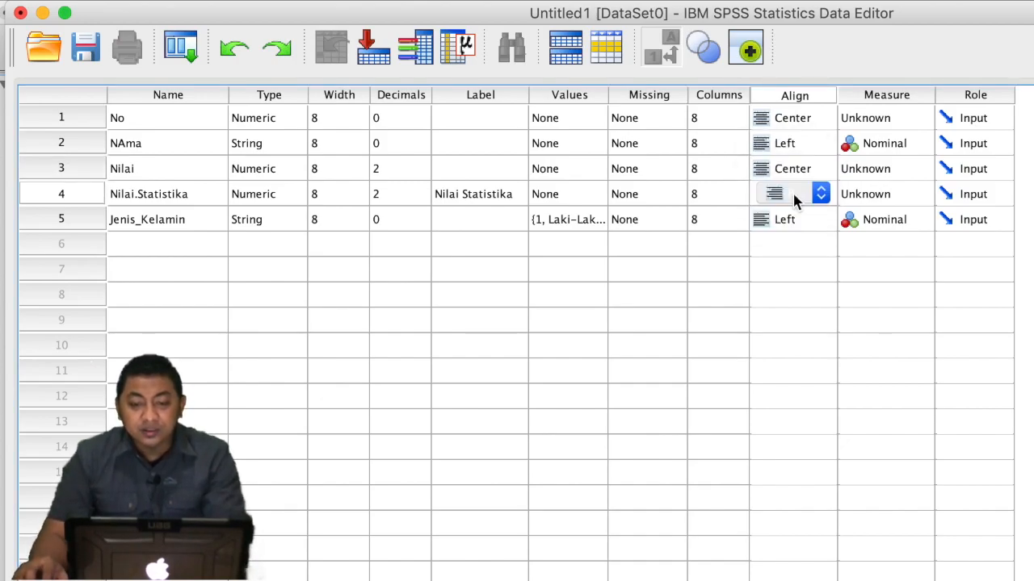
left_click(794, 196)
left_click(790, 214)
left_click(792, 221)
left_click(791, 222)
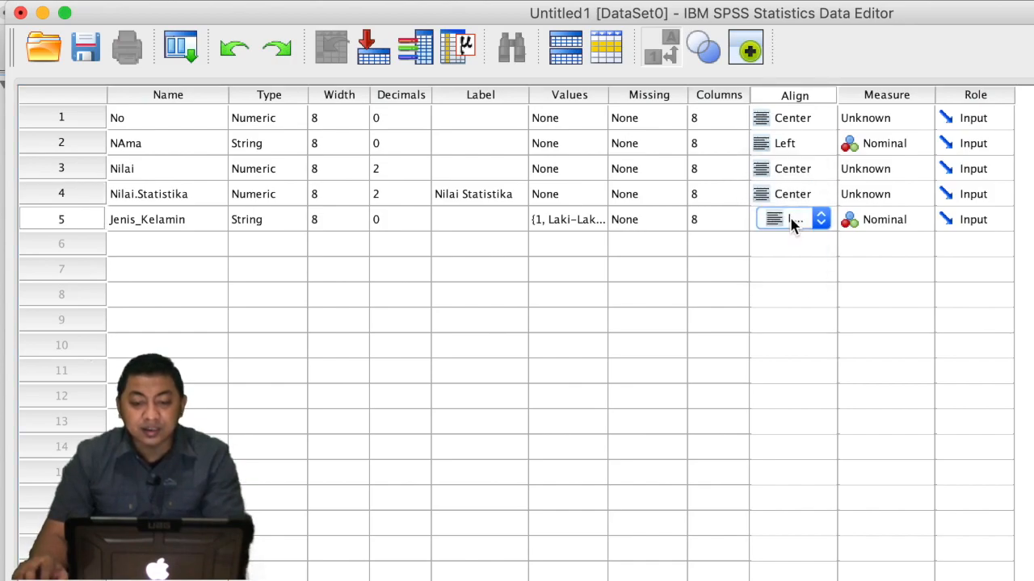
left_click(791, 221)
left_click(790, 259)
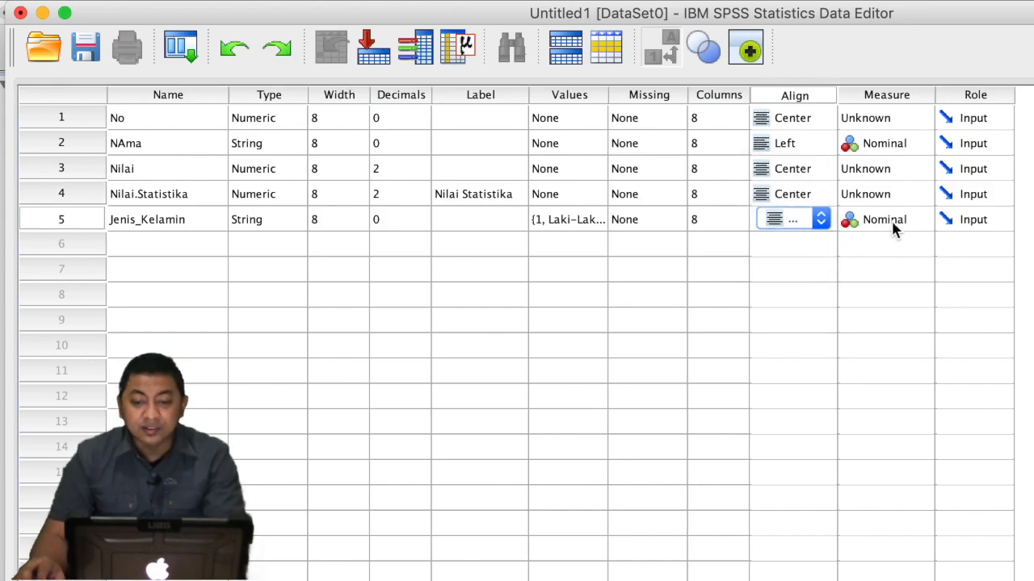
Step: Set the measurement level of the No variable to Scale
left_click(913, 211)
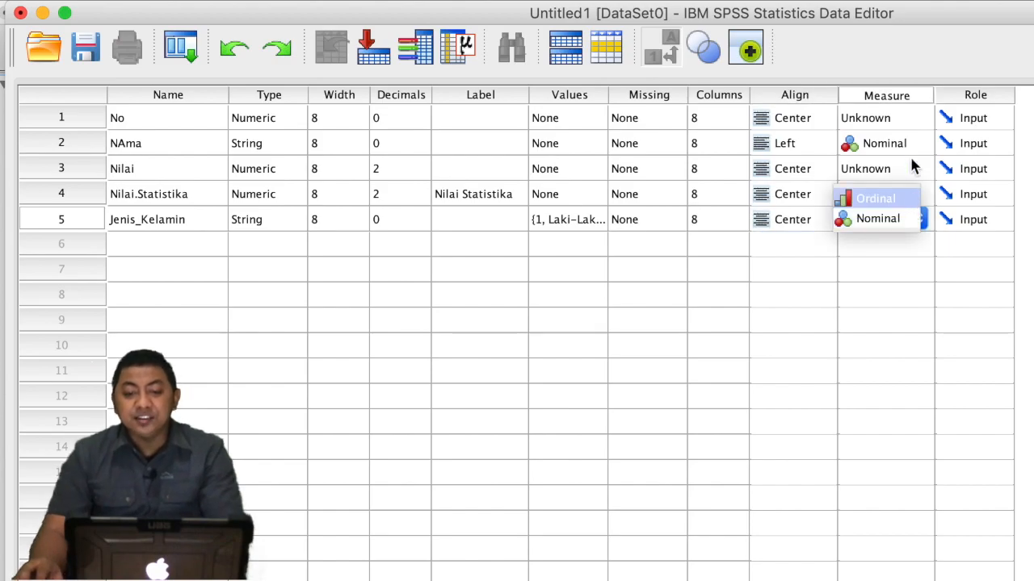
left_click(907, 116)
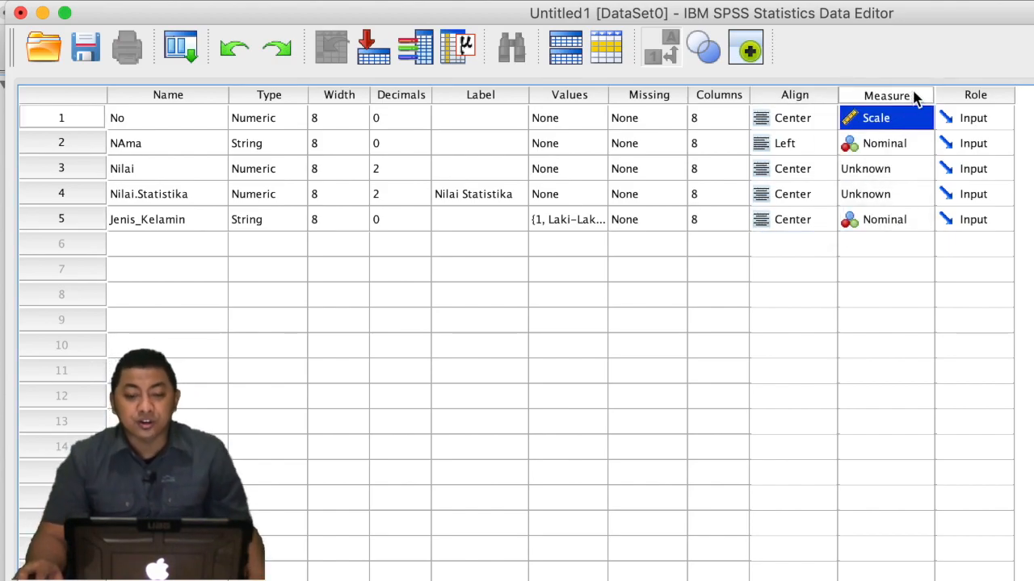
Step: Change the measurement level of the No variable to Nominal and back to Scale
left_click(914, 96)
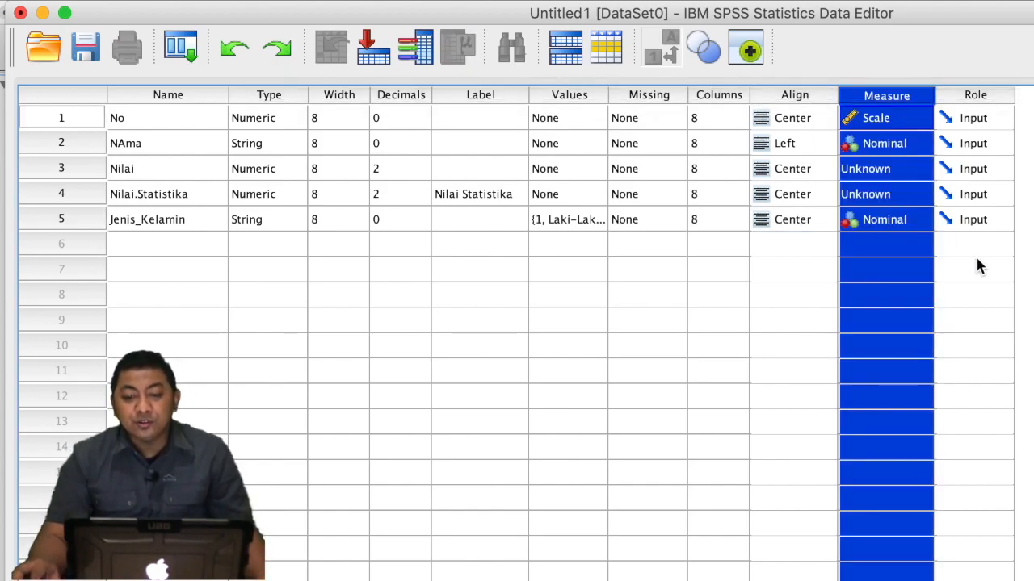
left_click(864, 118)
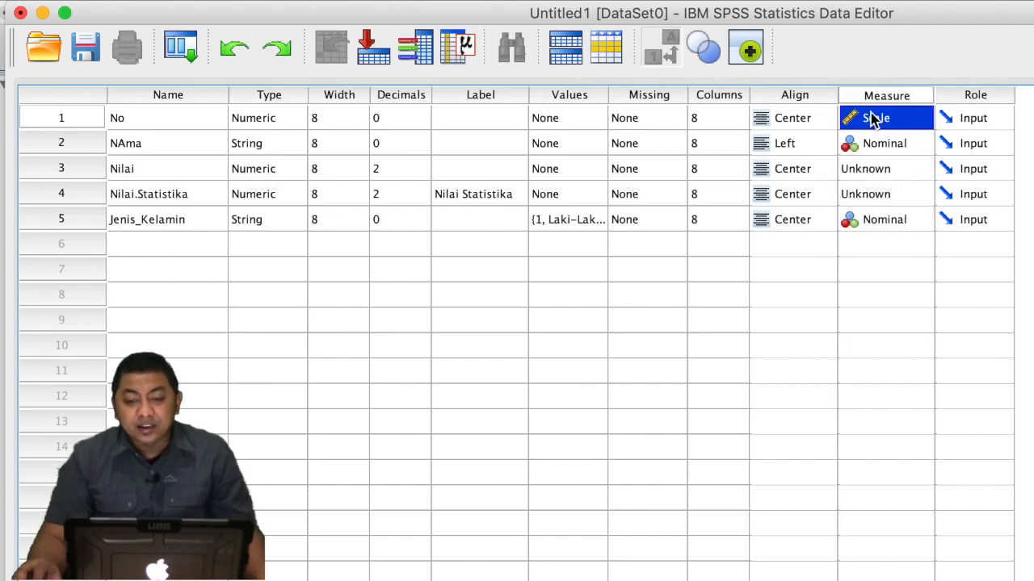
left_click(923, 122)
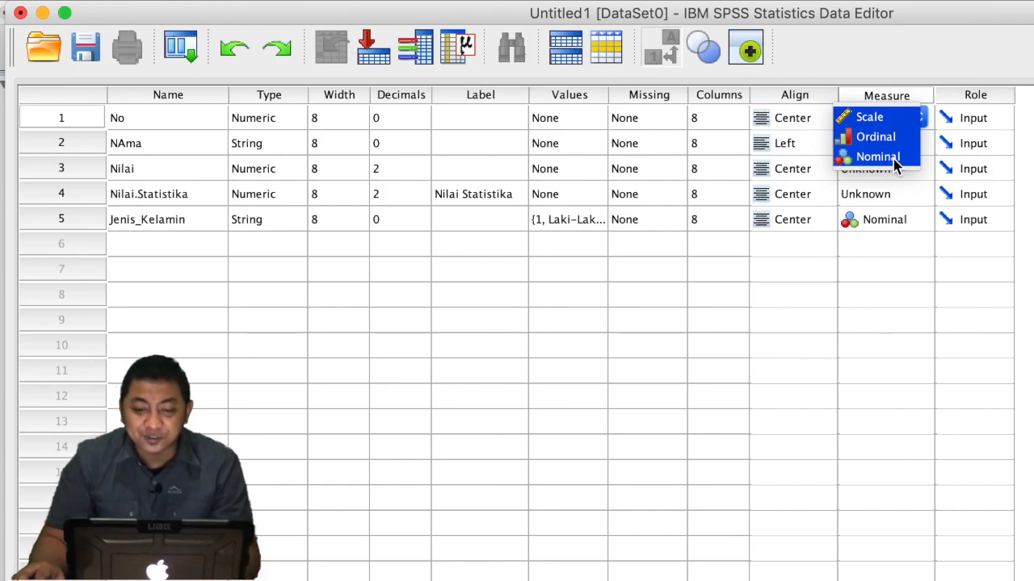
left_click(878, 156)
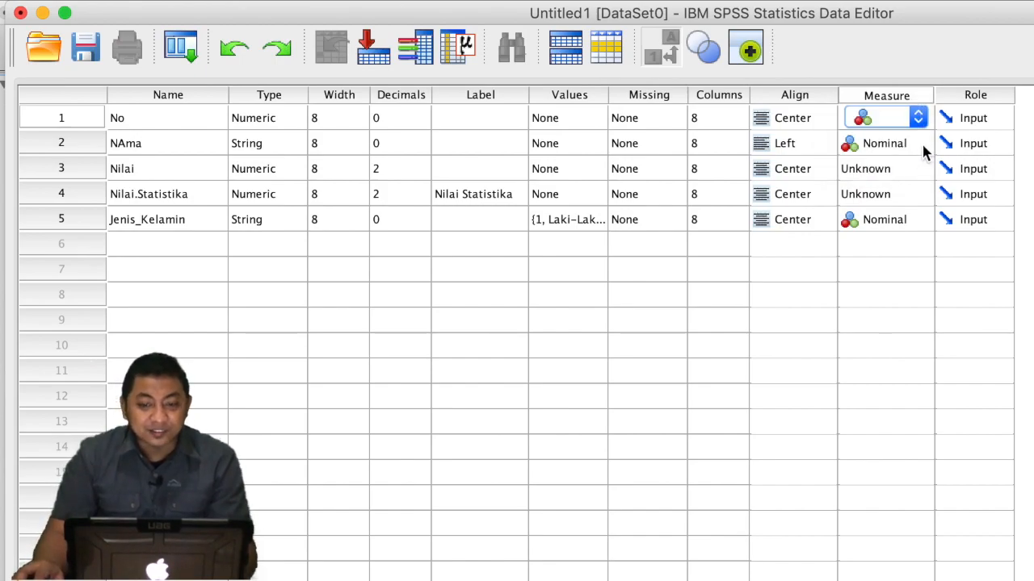
left_click(922, 143)
left_click(919, 119)
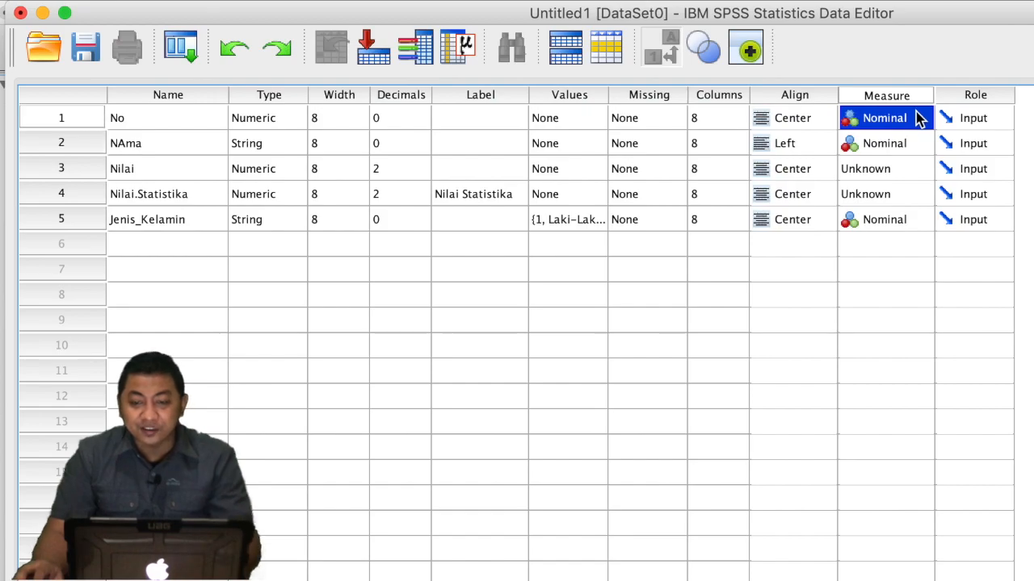
left_click(920, 119)
left_click(880, 77)
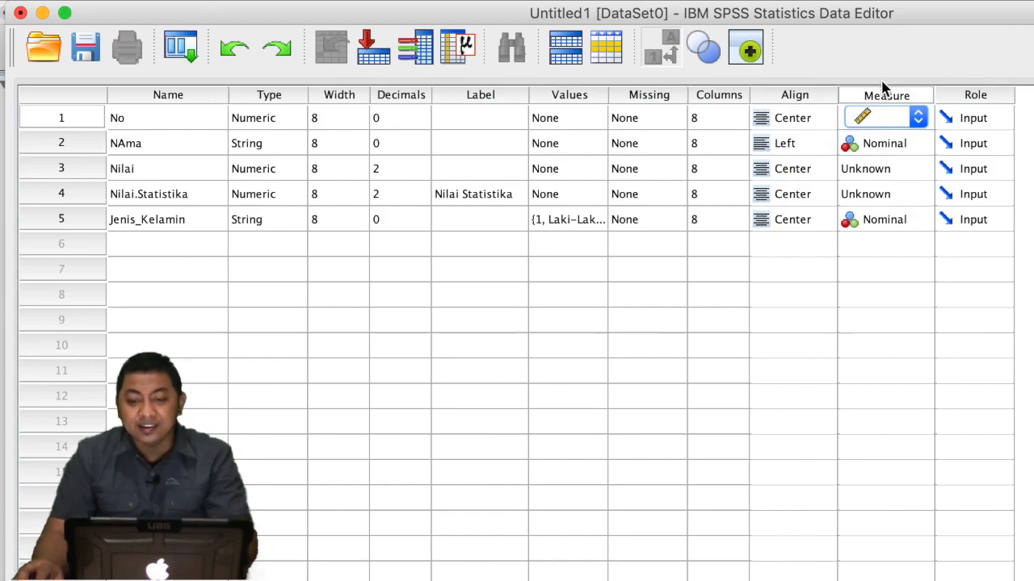
Step: Set the measurement level of Nilai and Nilai.Statistika to Scale, and keep Jenis_Kelamin as Nominal
left_click(900, 168)
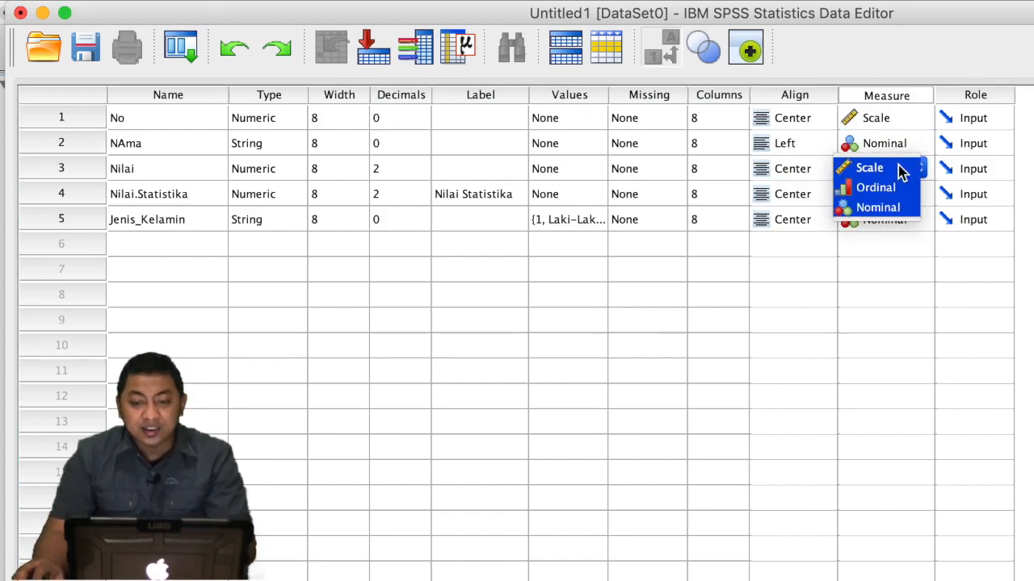
left_click(899, 168)
left_click(906, 194)
left_click(906, 194)
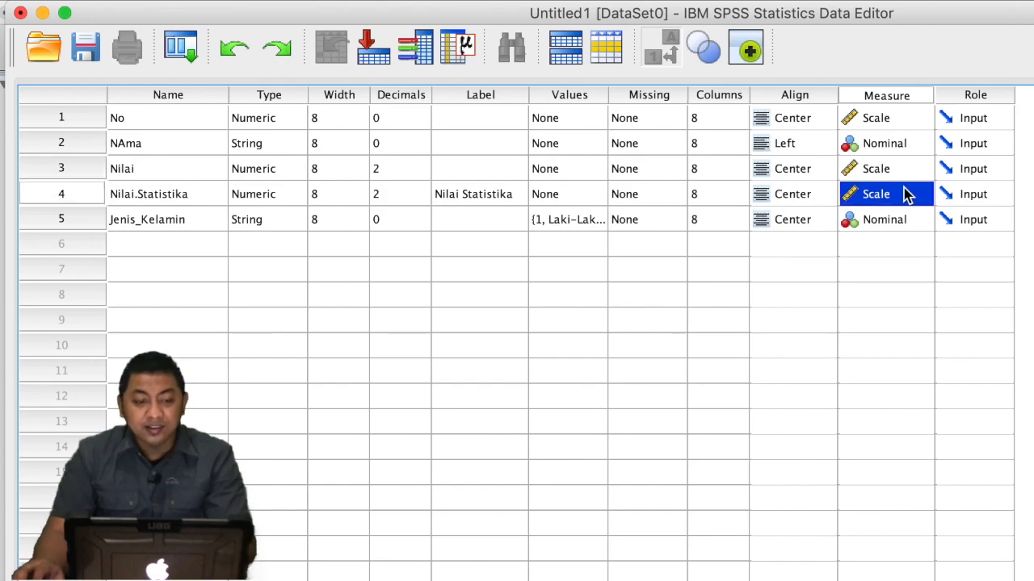
left_click(907, 220)
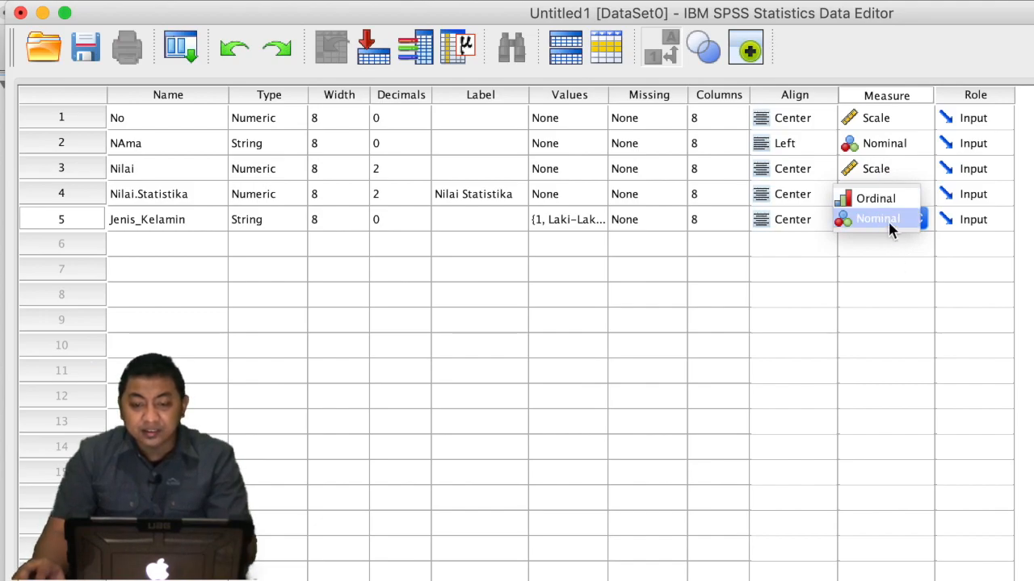
left_click(892, 226)
left_click(910, 274)
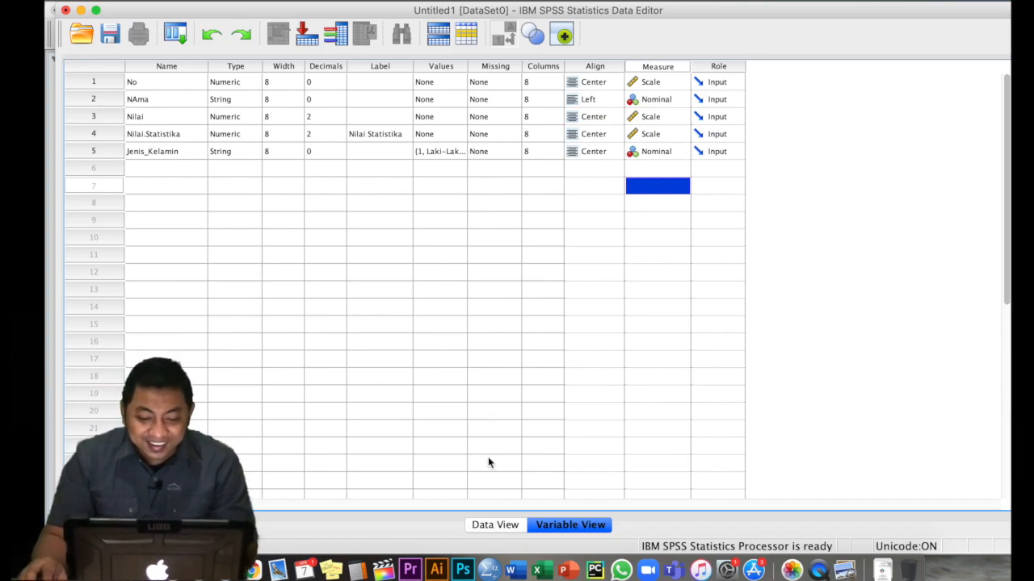
Step: Enter the numbers 1 to 5 as data in the No column for the first five cases
left_click(492, 524)
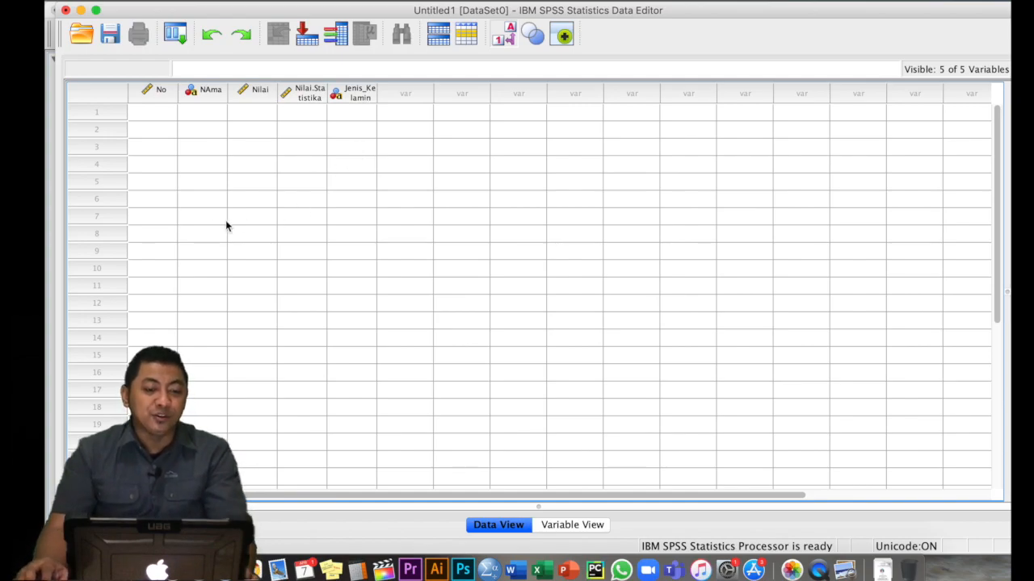
mouse_move(156, 100)
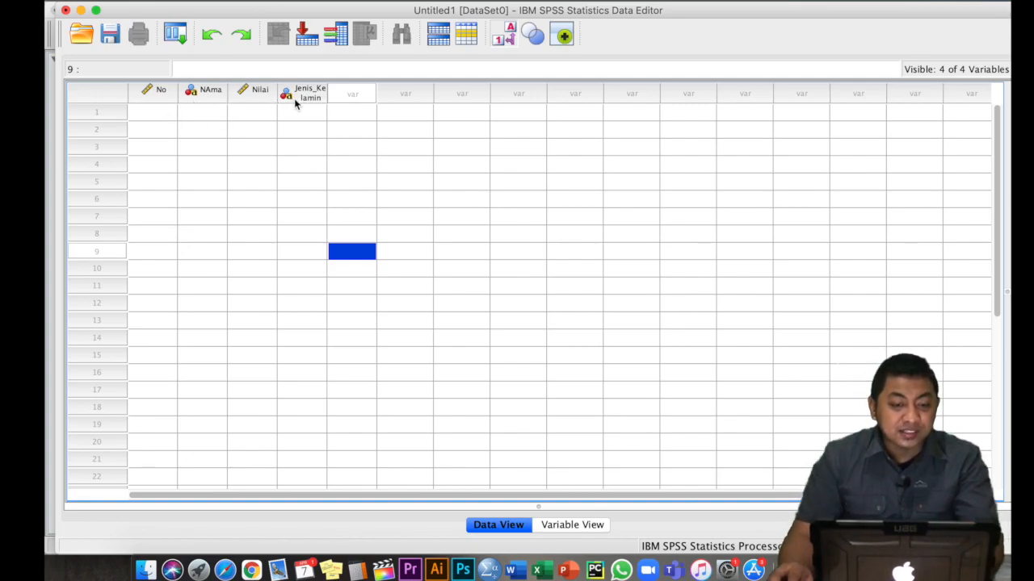
left_click(144, 110)
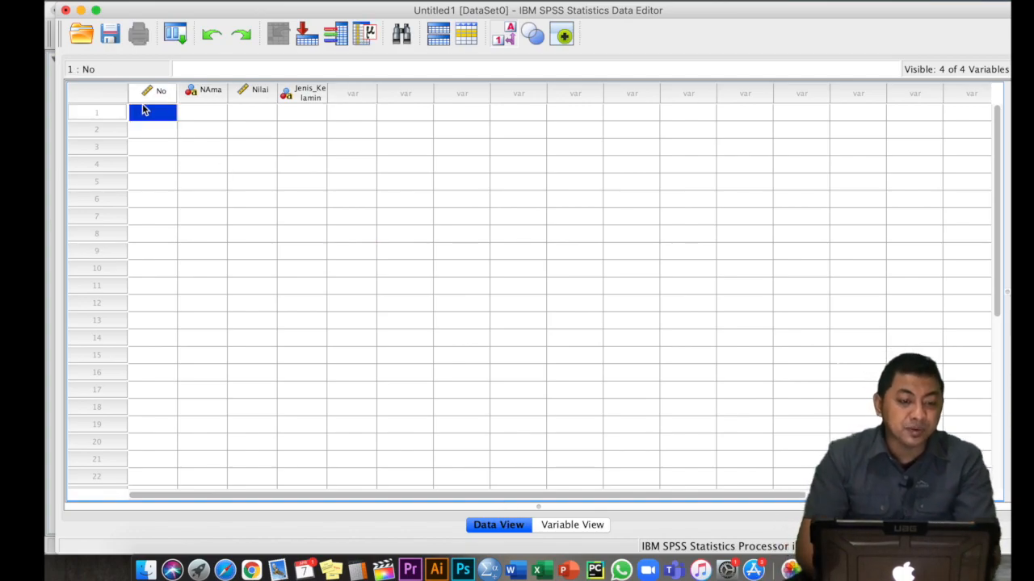
type("1")
key("Return")
type("1")
key("Return")
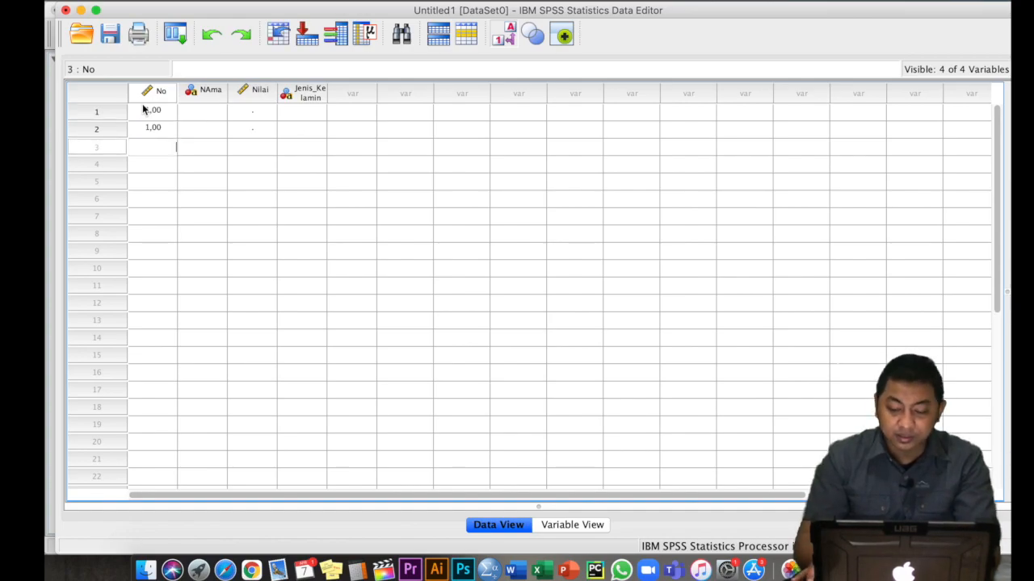
key("Up")
type("2")
key("Return")
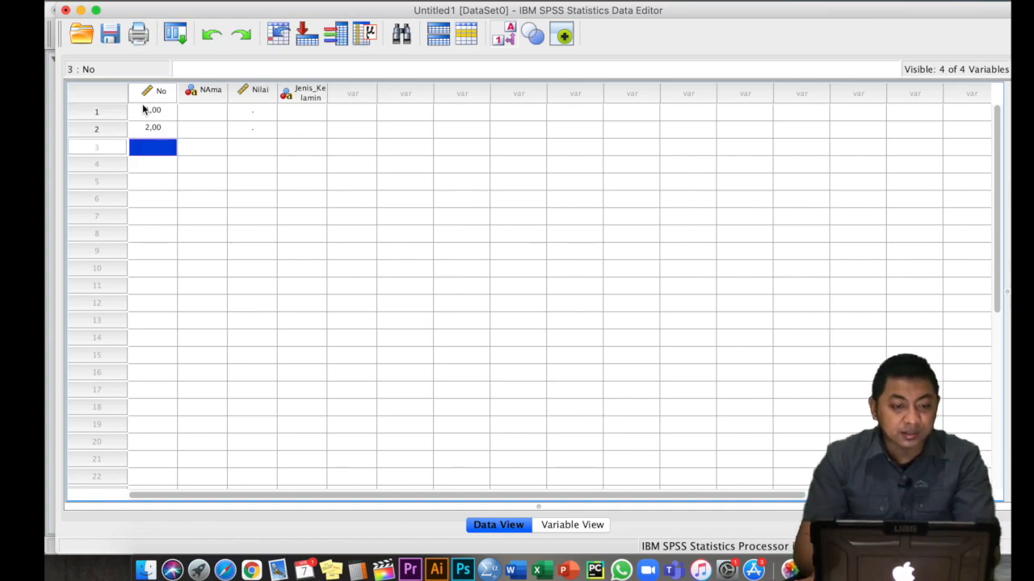
type("3")
key("Return")
type("4")
key("Return")
type("5")
key("Return")
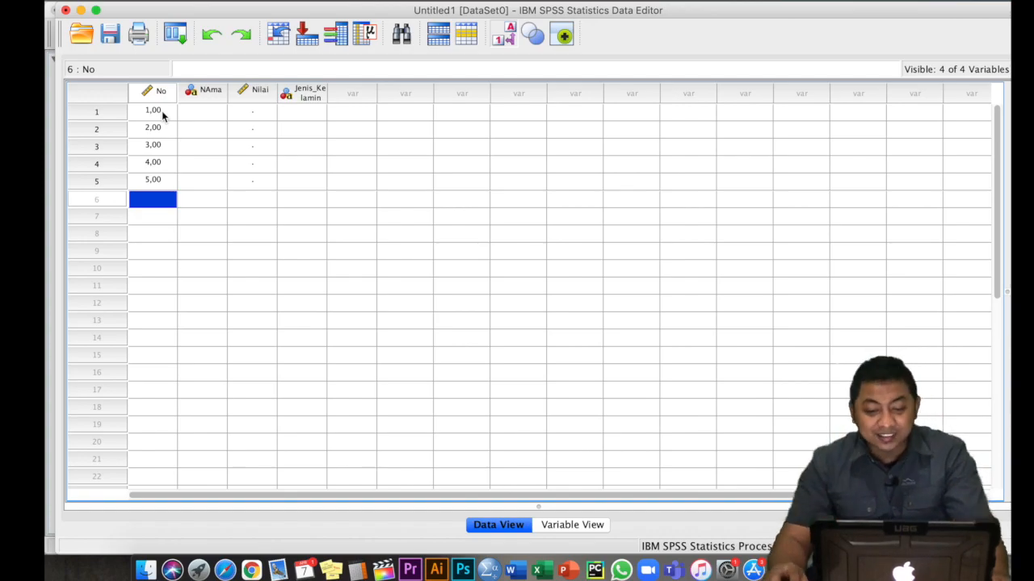
Step: Set the number of decimals of the No variable to 0
left_click(574, 525)
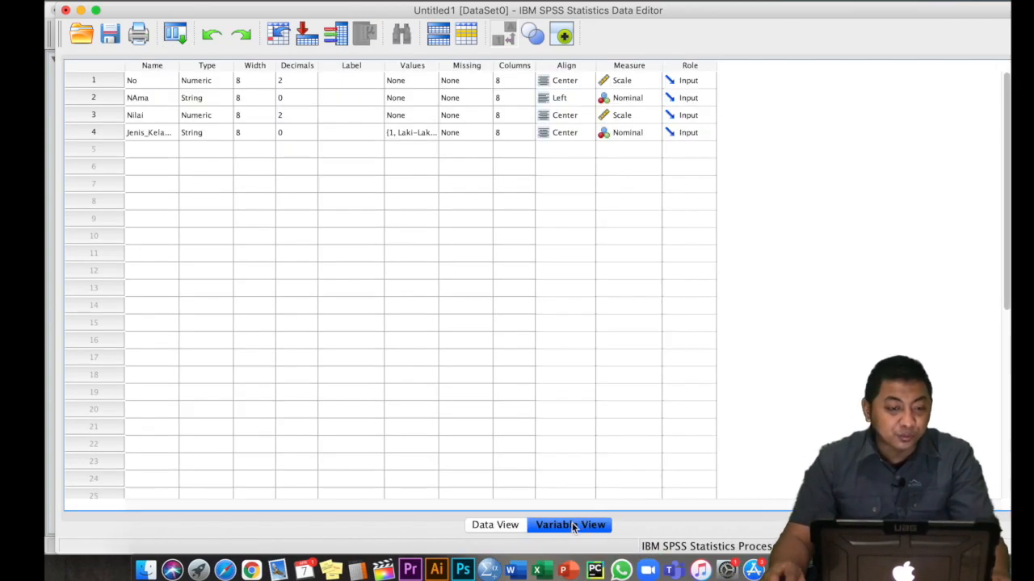
left_click(300, 80)
left_click(312, 84)
left_click(311, 84)
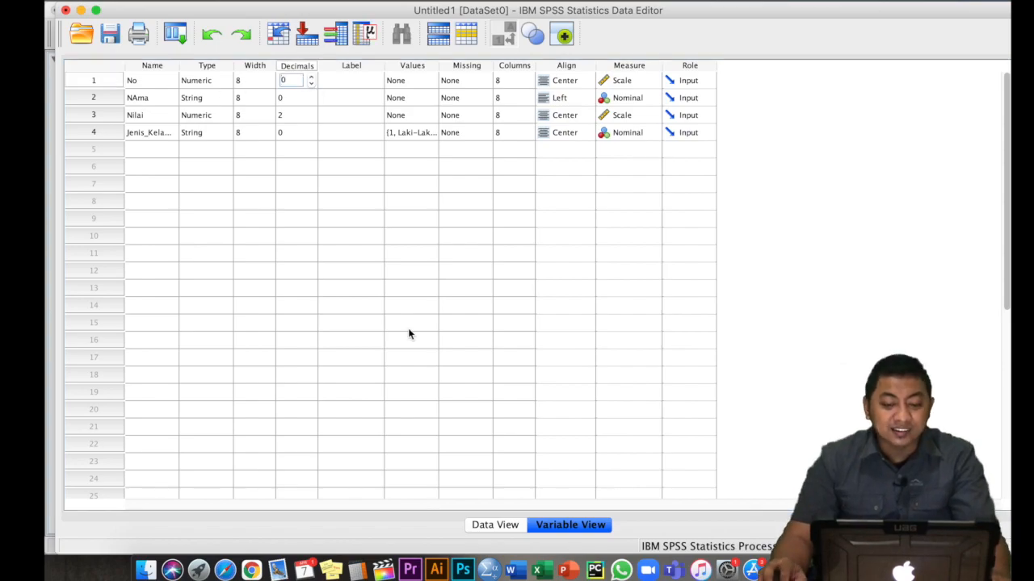
Step: Widen the NAma column in the data grid and enter the people's names for the first three cases
left_click(487, 524)
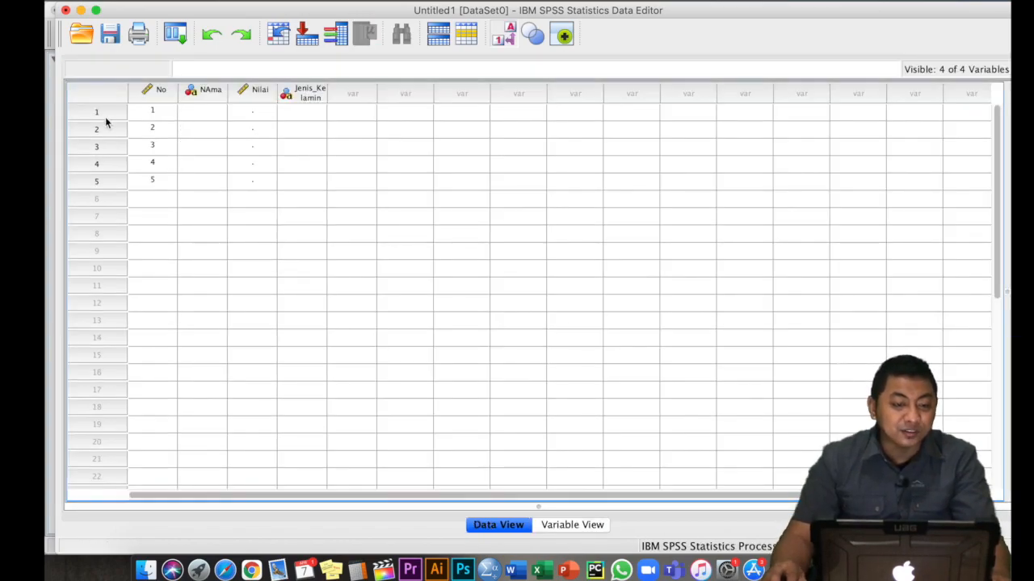
left_click_drag(177, 89, 252, 96)
left_click(211, 113)
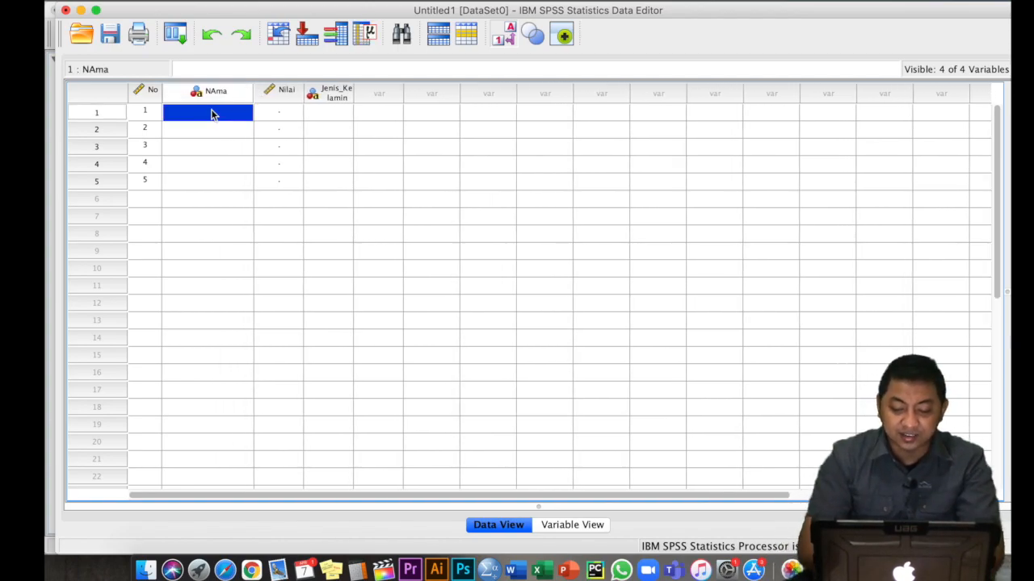
type("Lutfy")
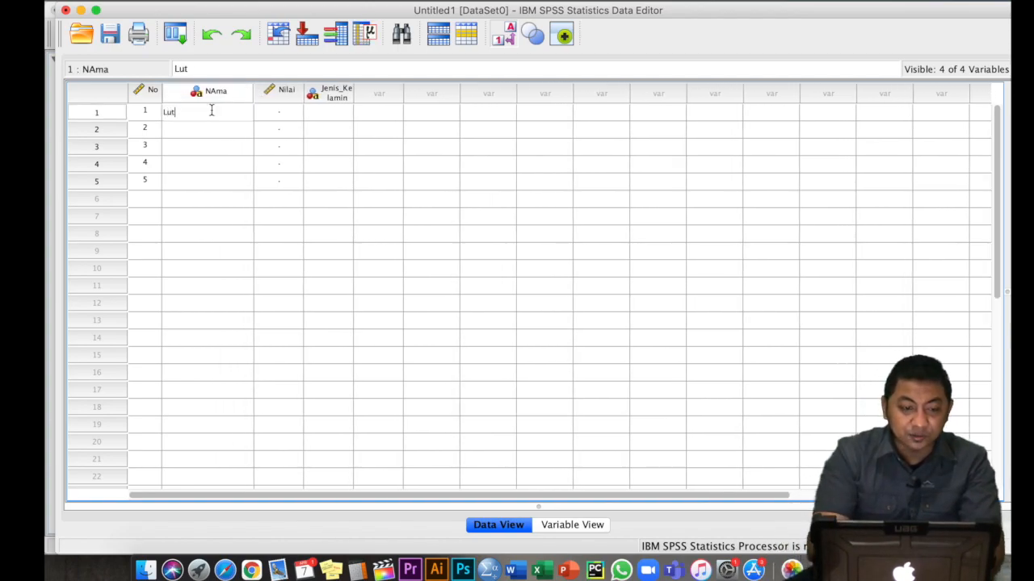
key("Return")
type("Eka")
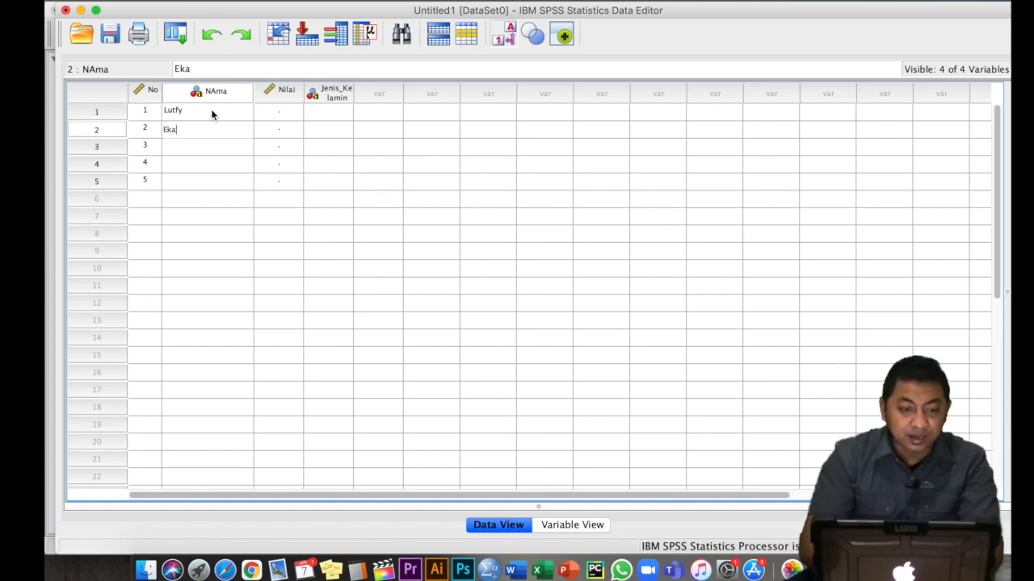
key("Return")
type("Biardhia")
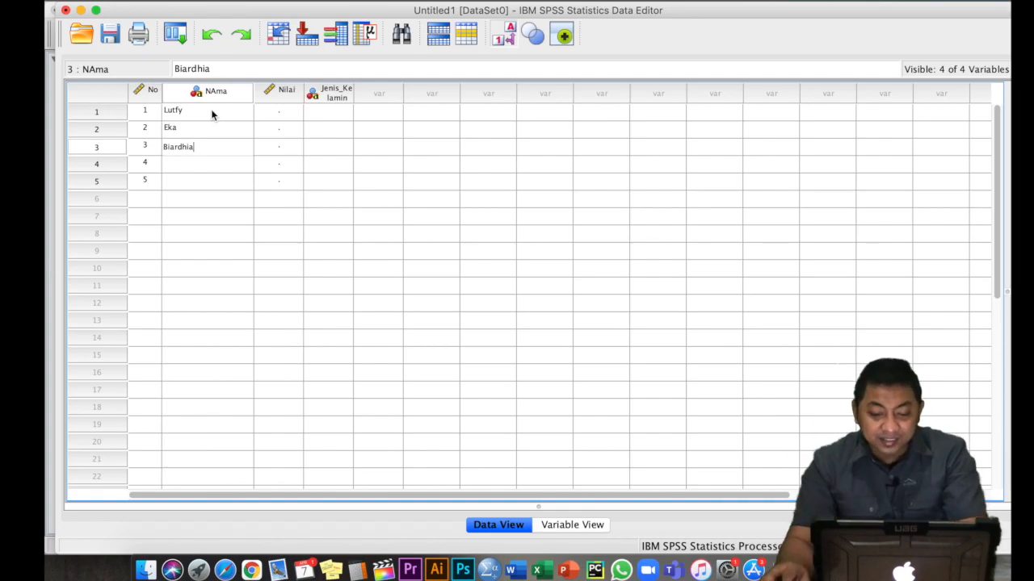
Step: Increase the width of the NAma string variable to 19 characters
left_click(568, 525)
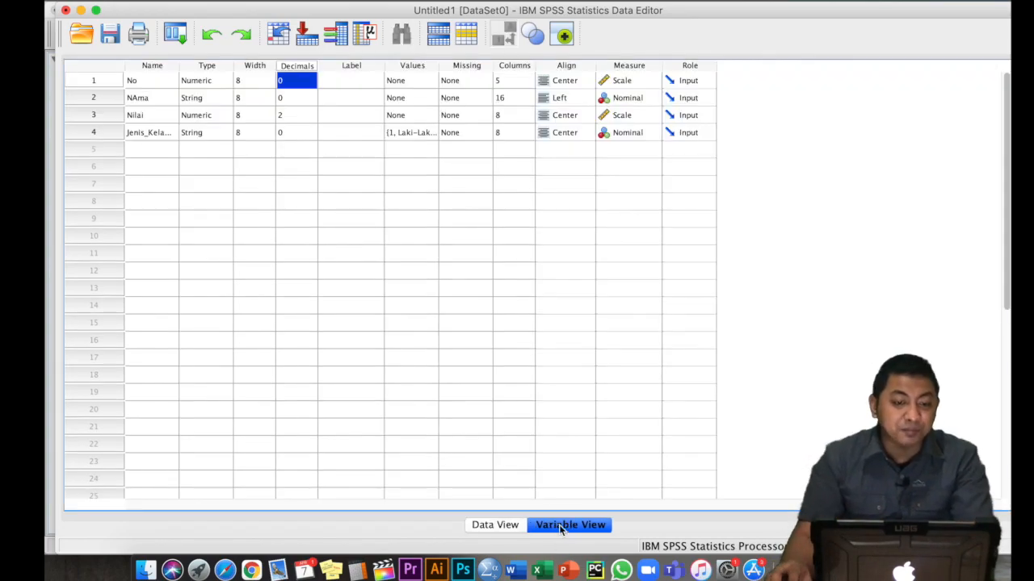
left_click(249, 83)
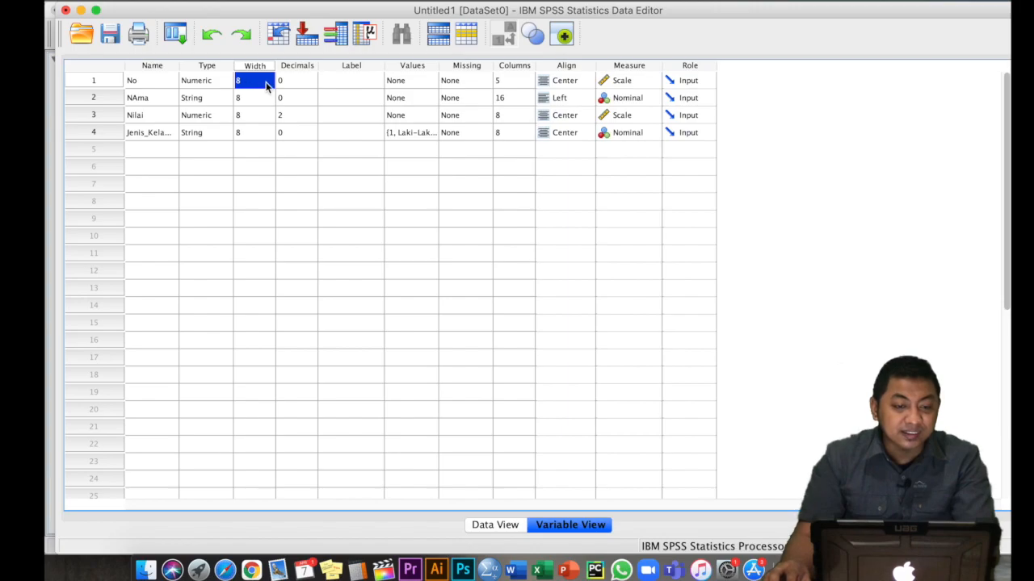
left_click(266, 95)
left_click(273, 98)
type("11")
left_click(269, 95)
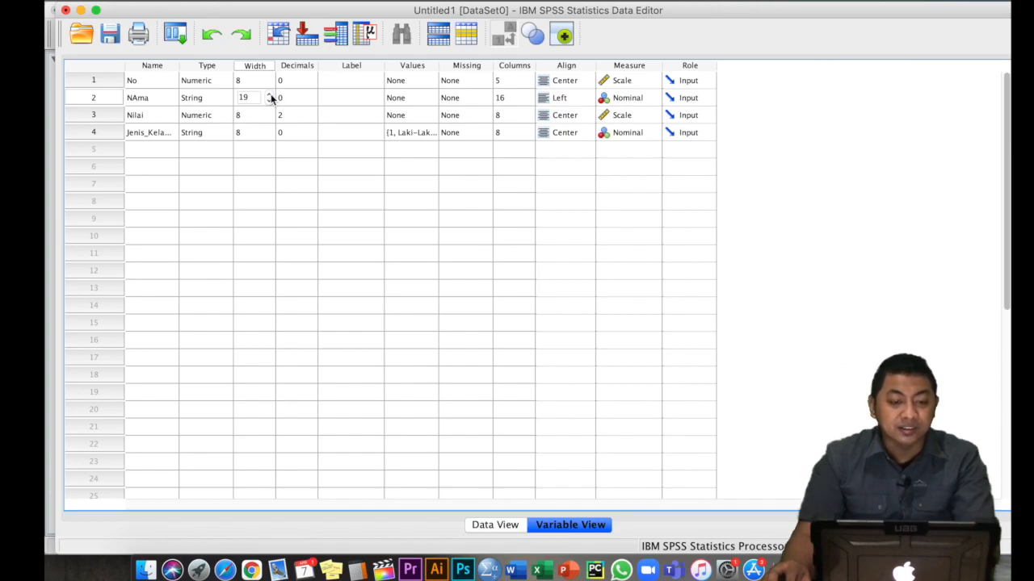
Step: Re-enter the third case's complete name in the NAma column, and enter Anak1 and Anak2 for cases 4 and 5
left_click(510, 525)
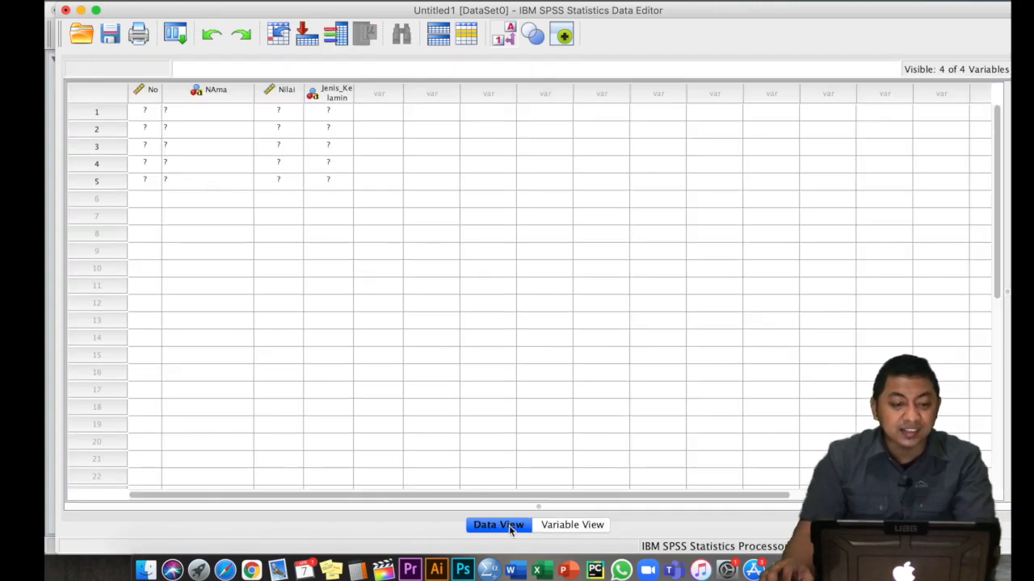
left_click(201, 151)
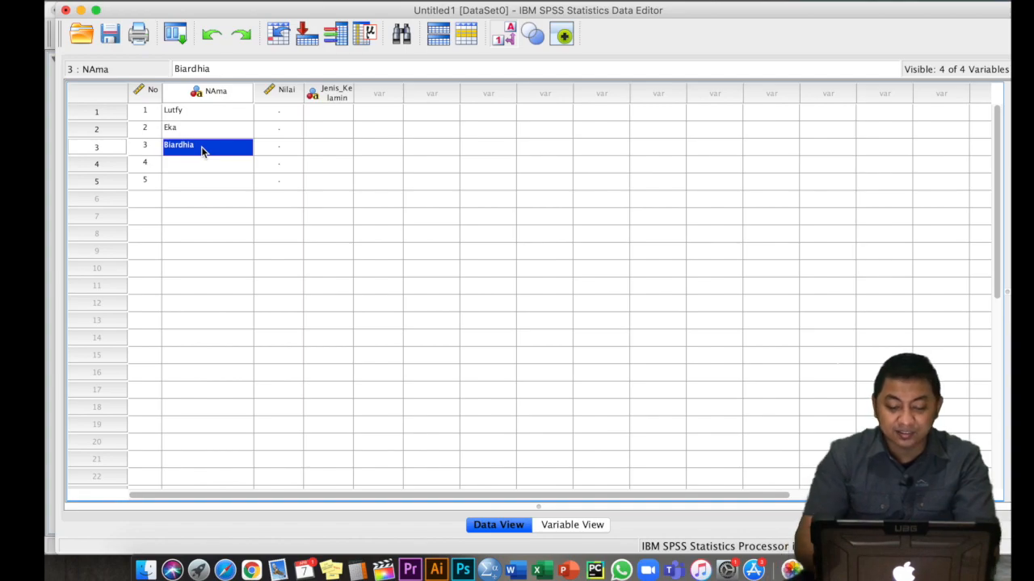
type("Biardhian")
key("Return")
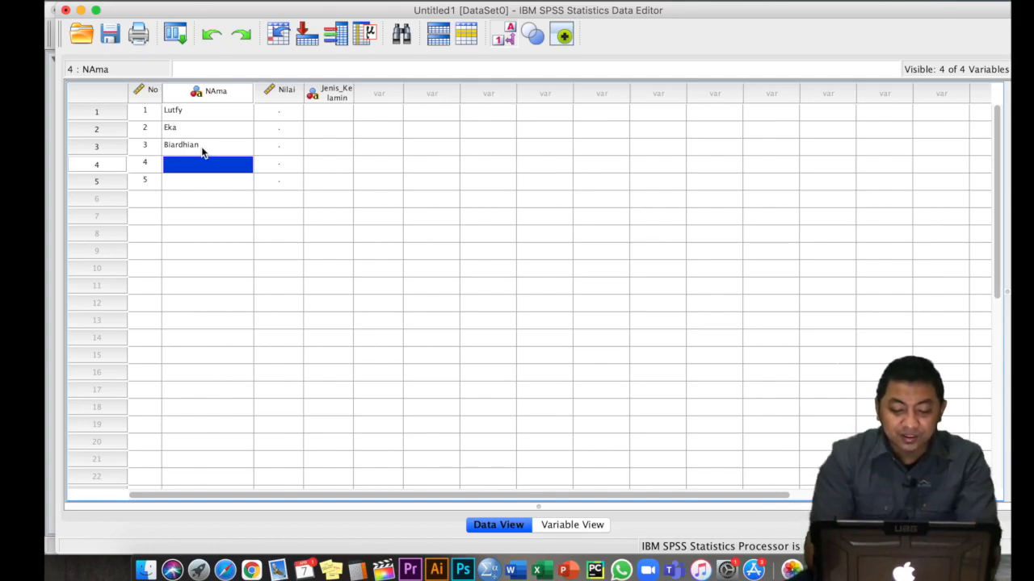
type("Anak1")
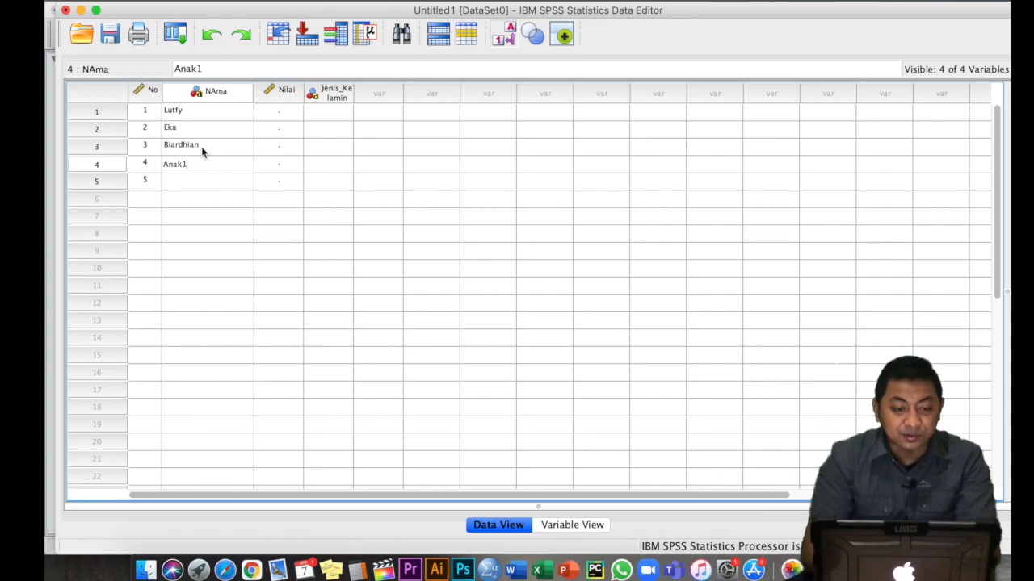
key("Return")
type("Anak2")
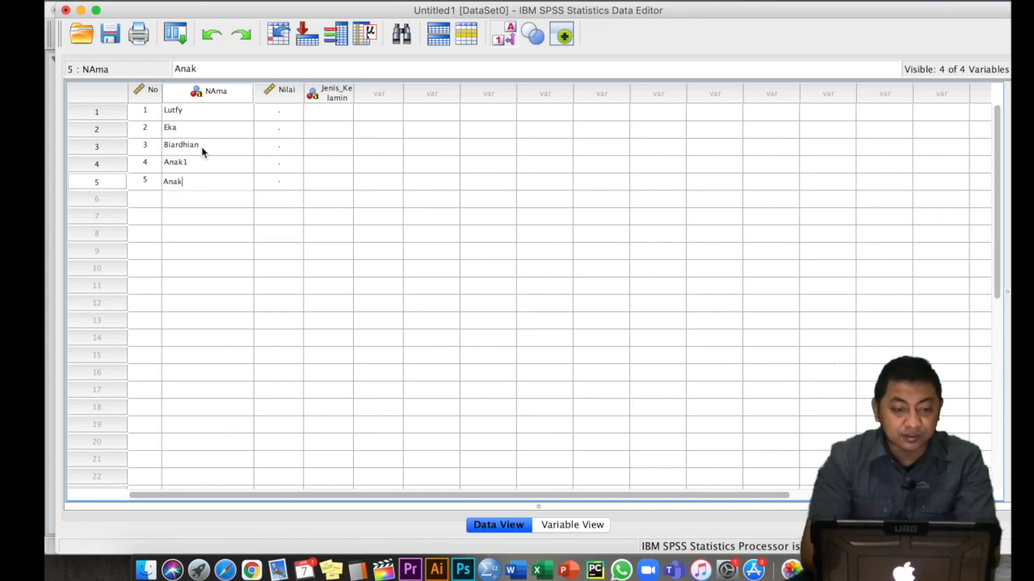
key("Return")
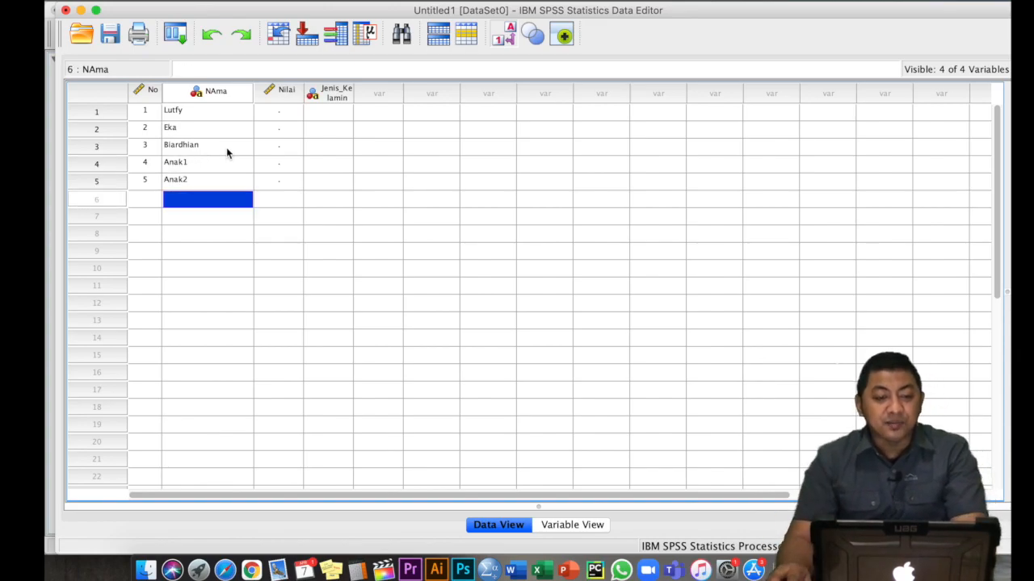
Step: Enter the Nilai scores 80 for case 1 and 85,5 for case 2
left_click(273, 120)
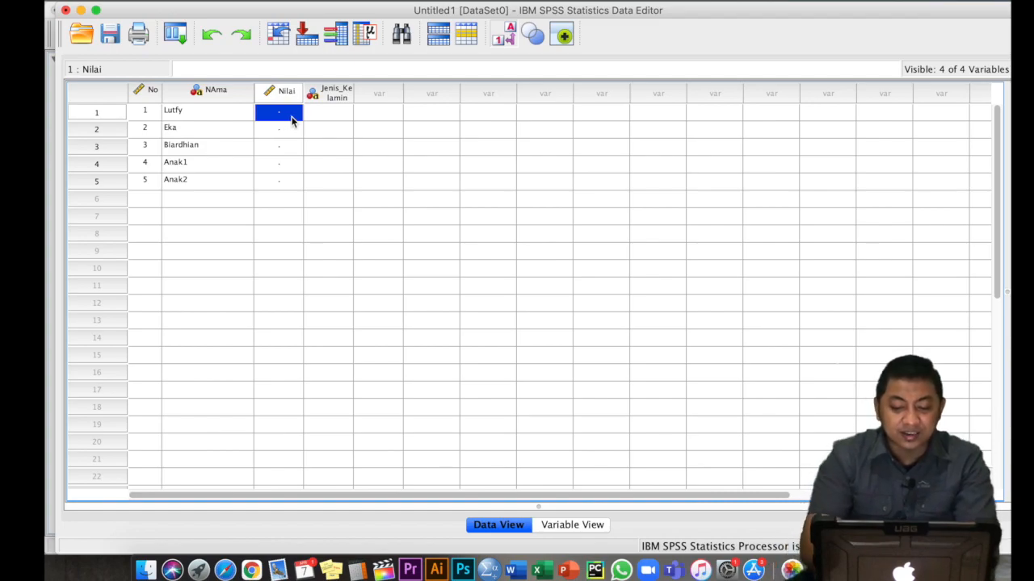
type("80")
key("Return")
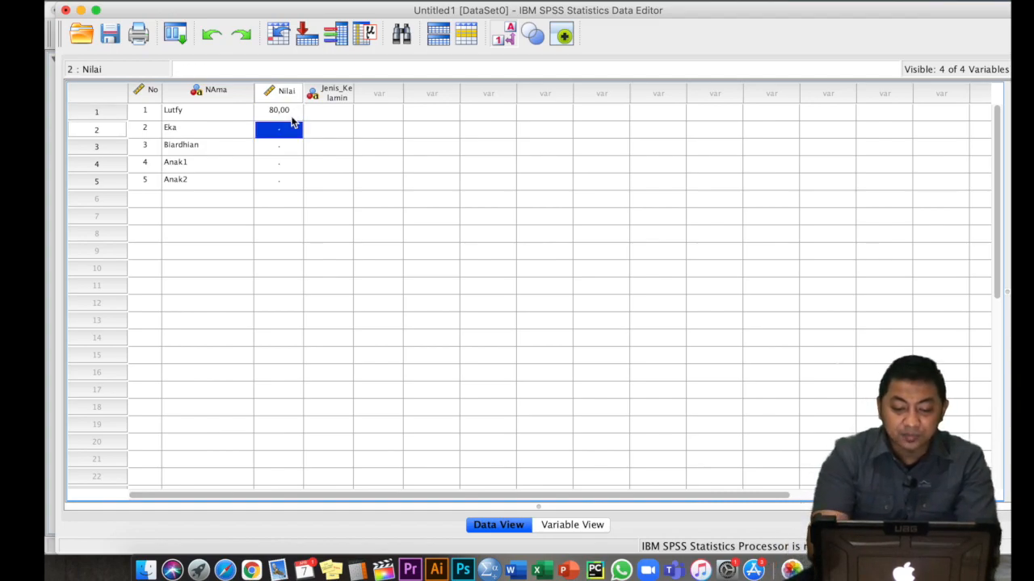
type("855")
key("Return")
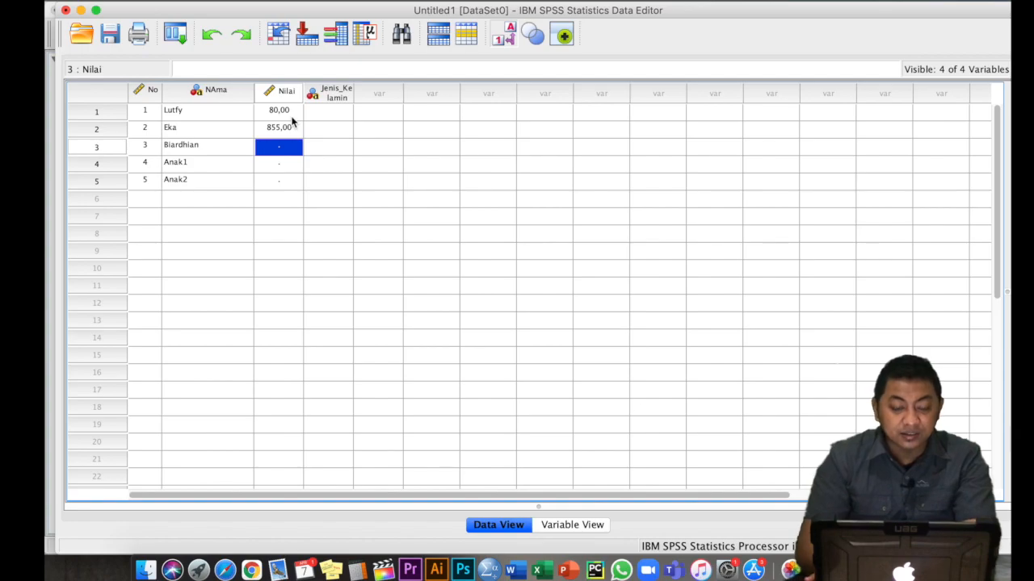
left_click(287, 132)
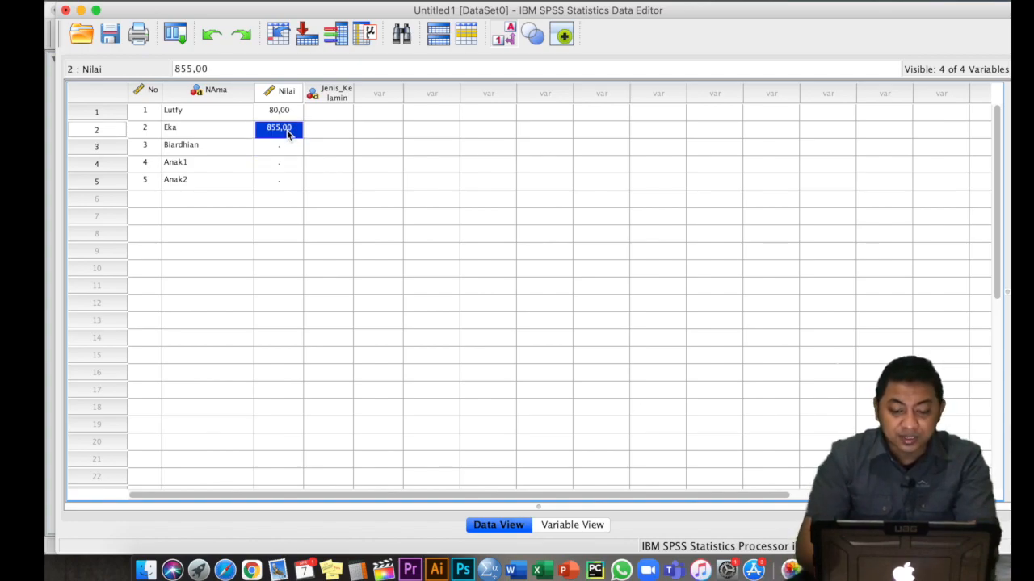
type("85,5")
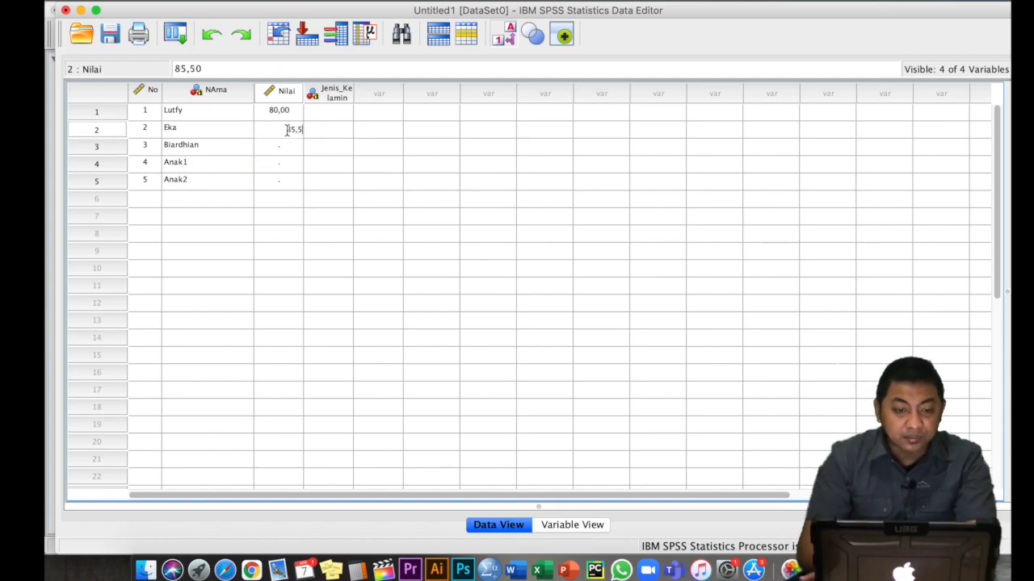
key("Return")
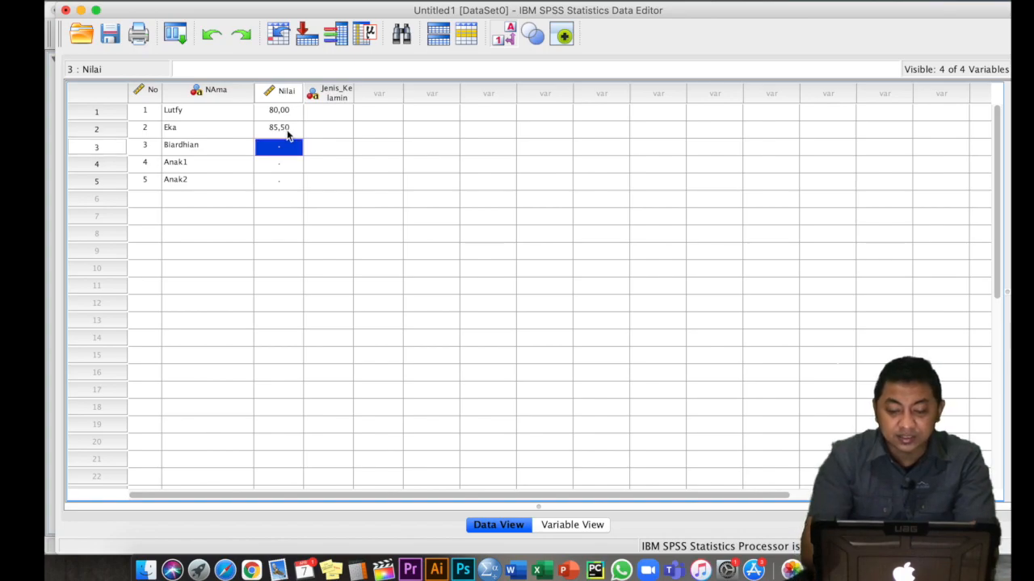
Step: Enter the Nilai scores 90, 65 and 67,5 for cases 3, 4 and 5
type("90")
key("Return")
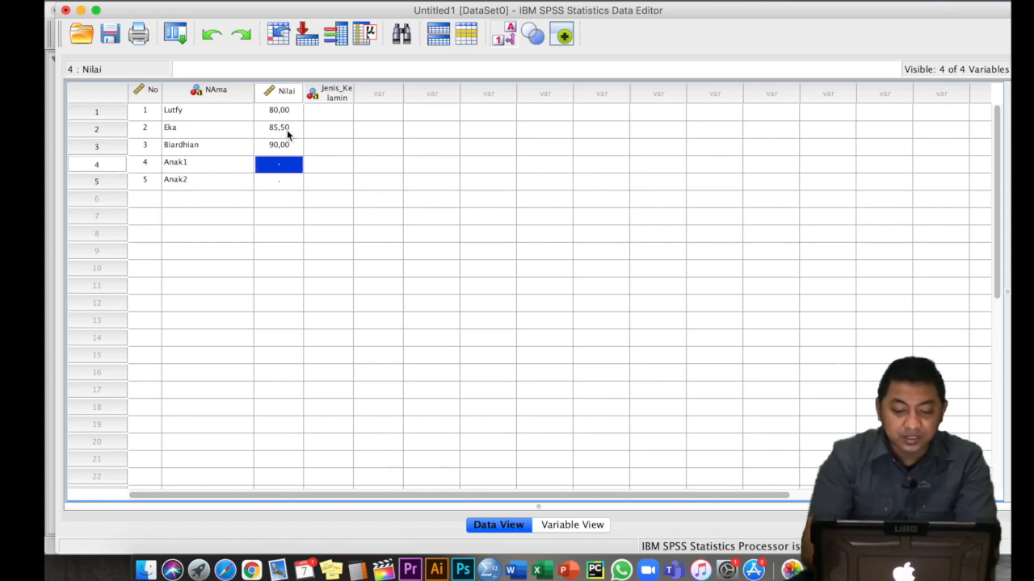
type("65")
key("Return")
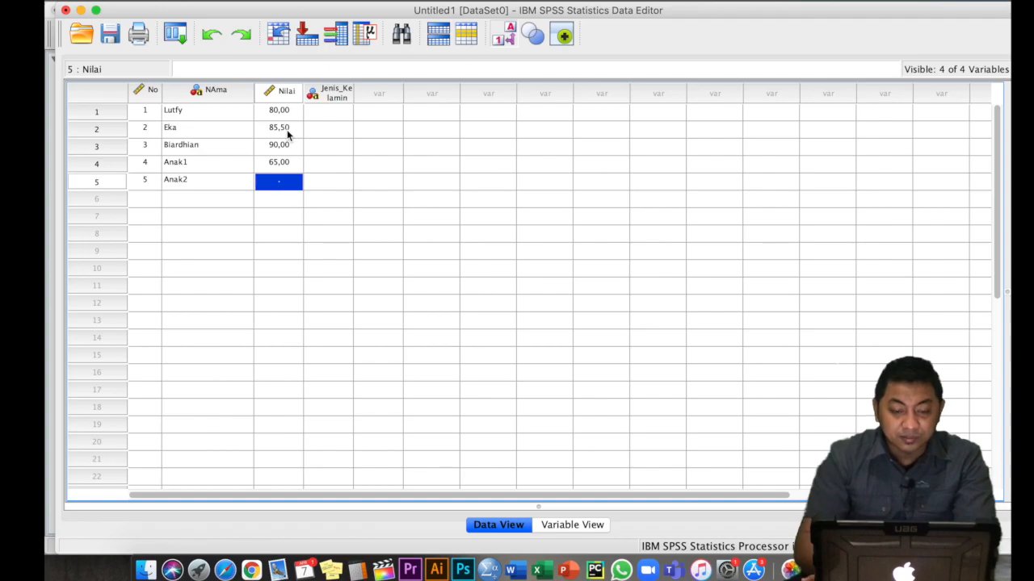
type("67,5")
key("Return")
Step: Set Jenis_Kelamin to the value label Laki-Laki for cases 1 and 2
left_click(322, 112)
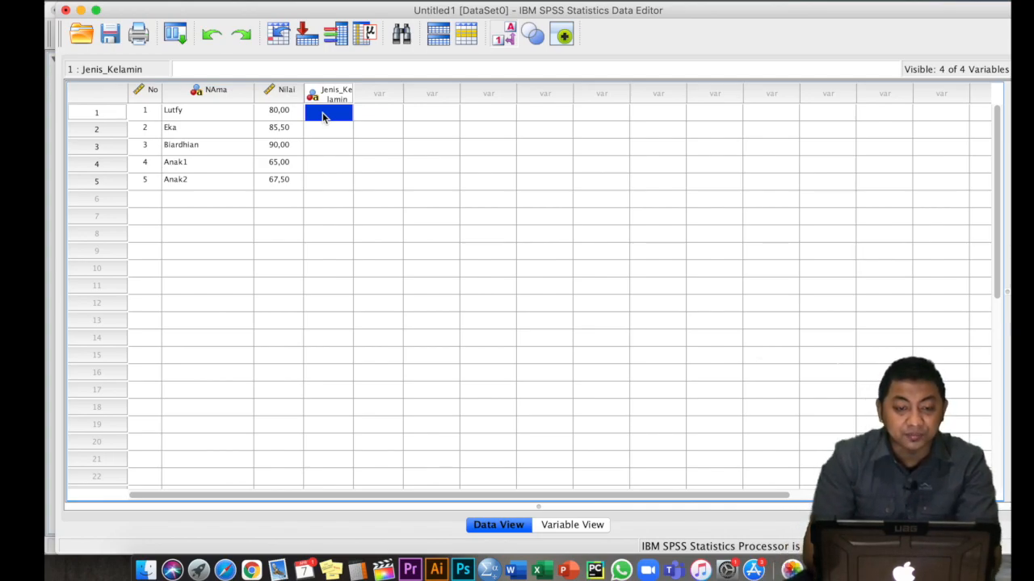
double_click(323, 112)
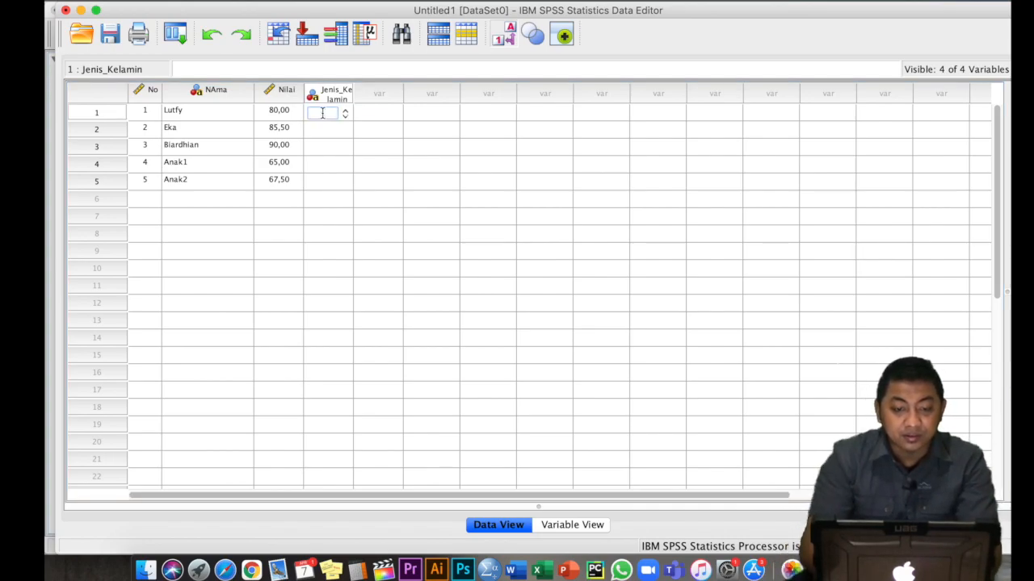
key("Down")
key("Down")
key("Return")
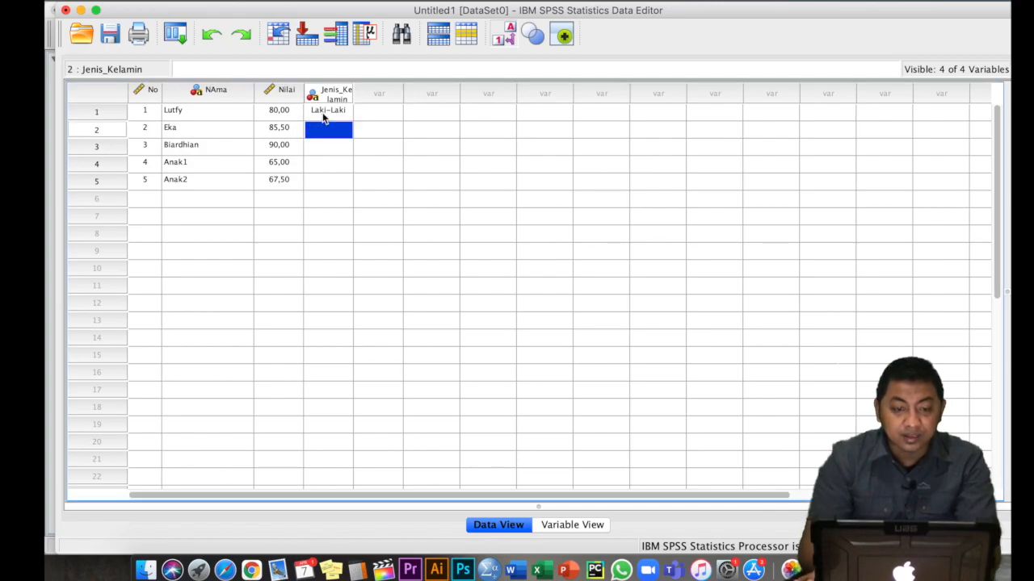
type("laki")
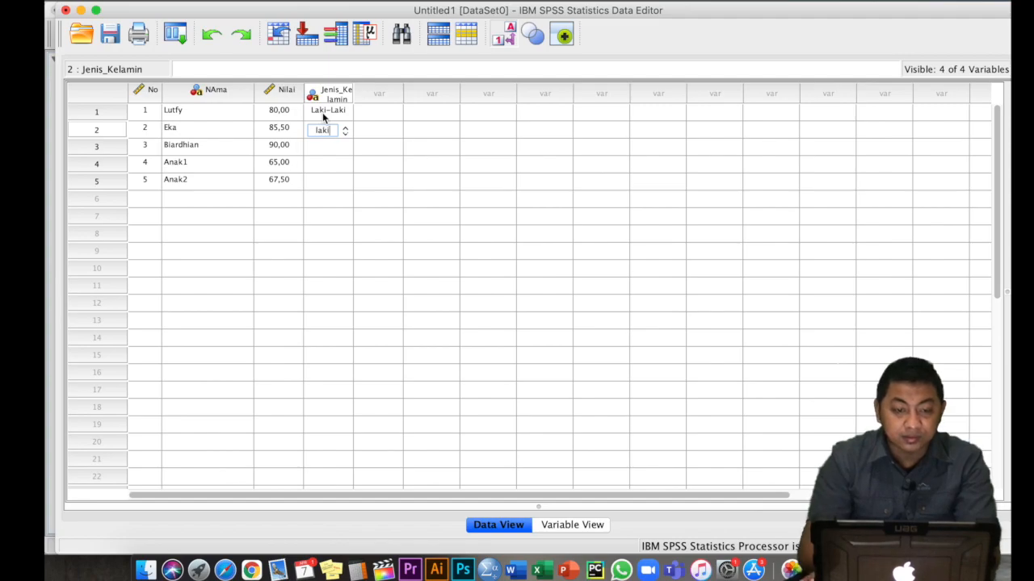
key("Down")
key("Up")
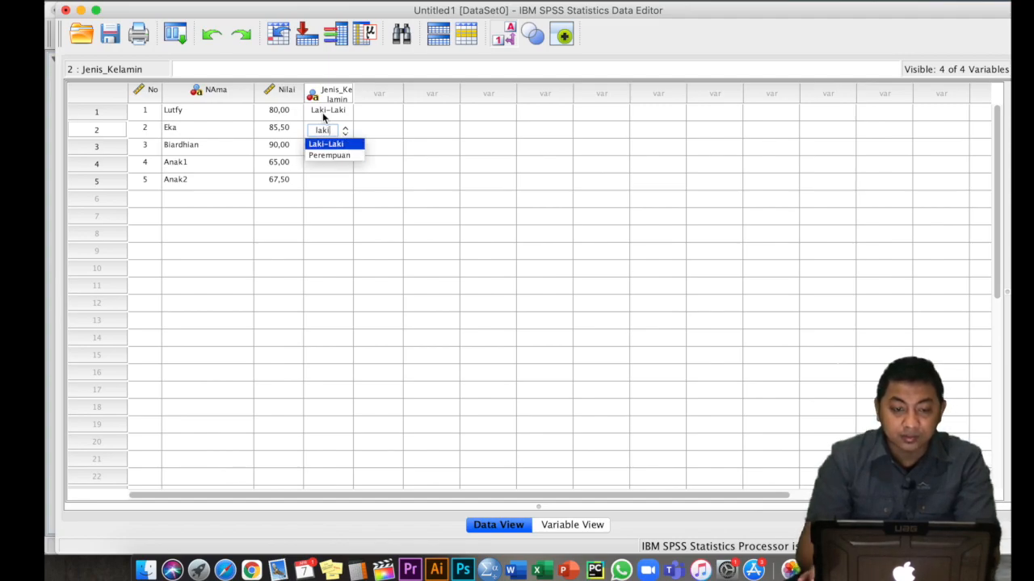
key("Return")
Step: Set Jenis_Kelamin to Perempuan for case 3
type("l")
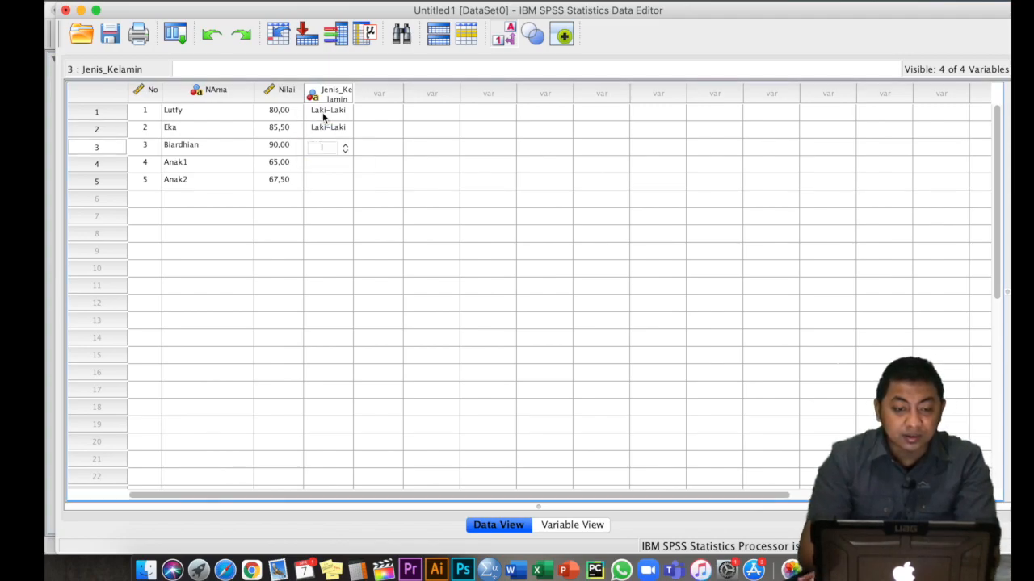
type("a")
key("Down")
key("Return")
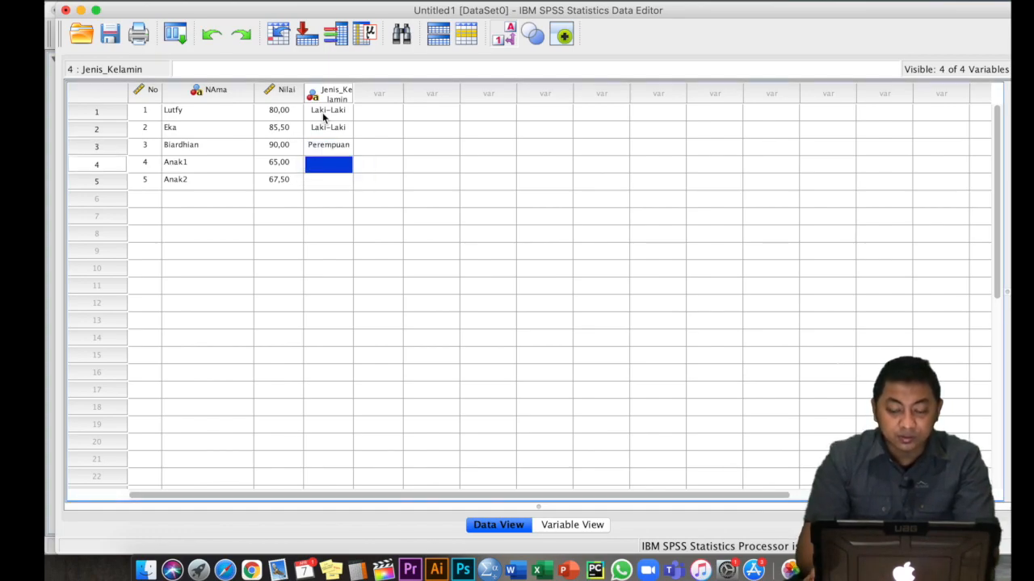
Step: Correct the Jenis_Kelamin value of case 3 to Laki-Laki
key("Up")
type("la")
key("Down")
key("Up")
key("Return")
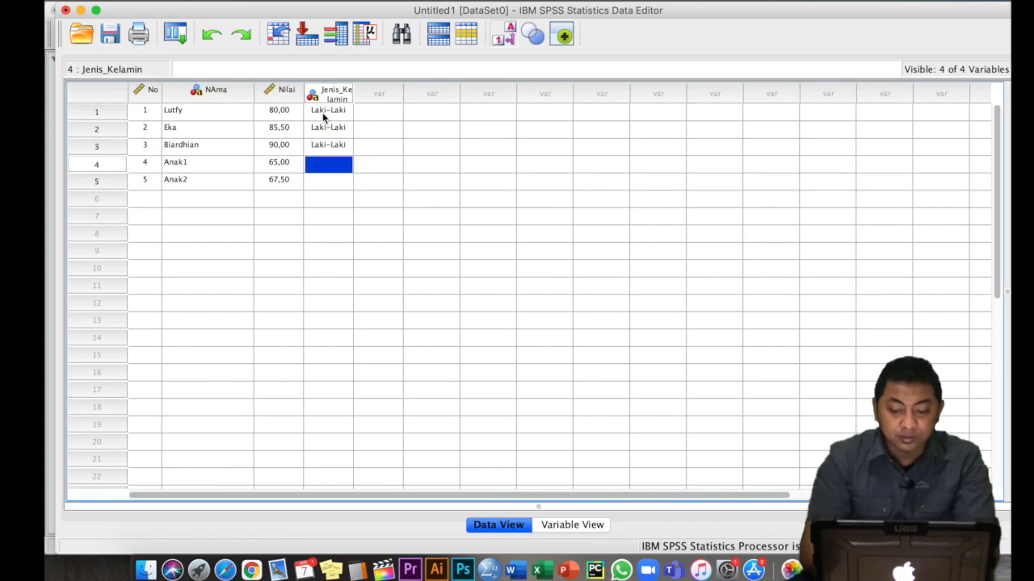
Step: Set Jenis_Kelamin to Perempuan for cases 4 and 5, using code 2
type("p")
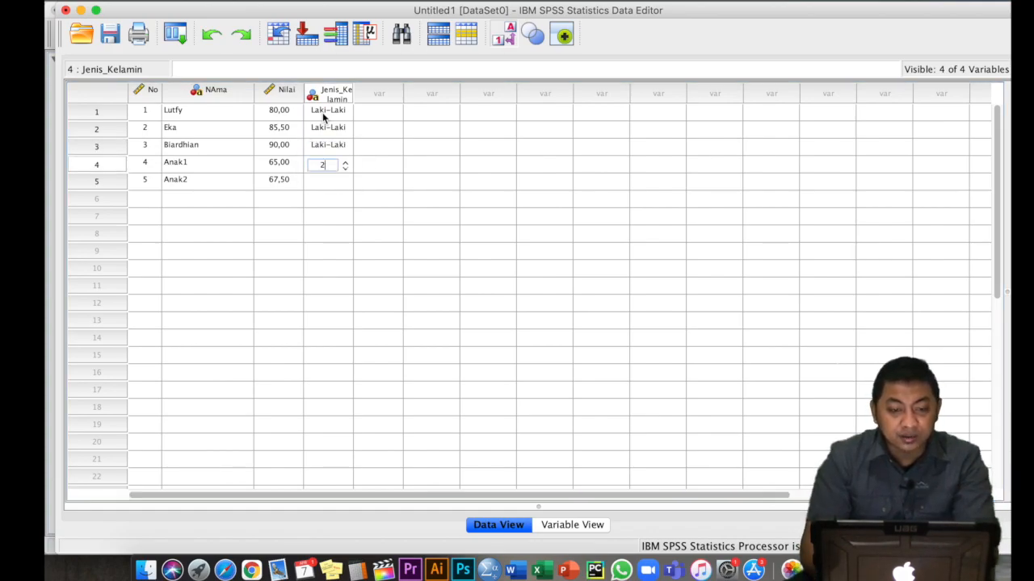
key("Return")
type("puan")
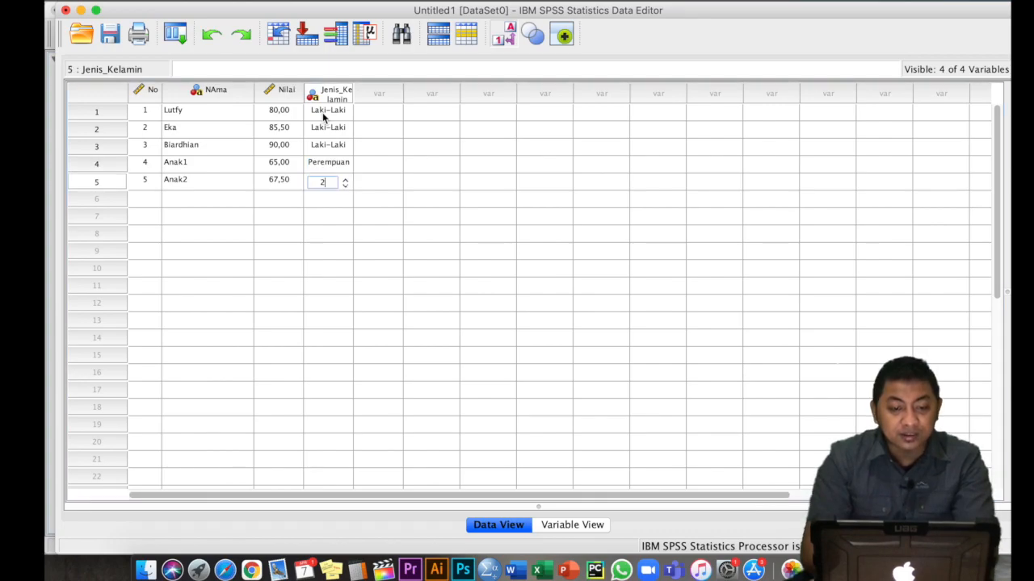
key("Return")
left_click(397, 269)
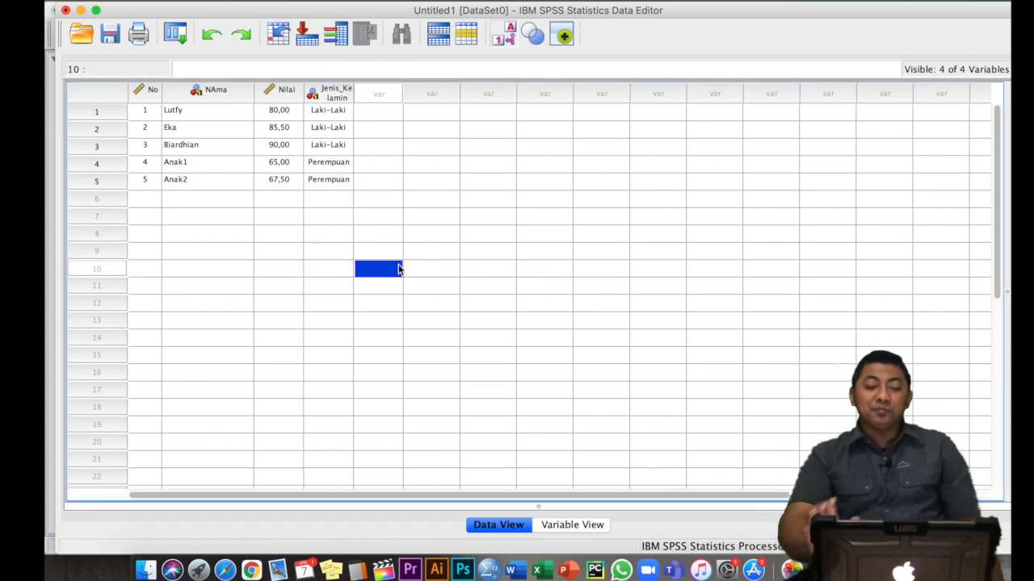